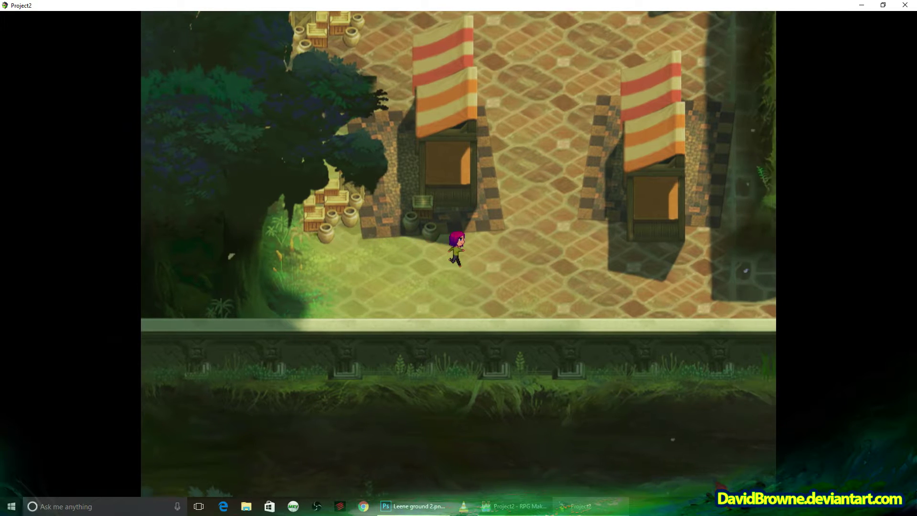
Step: Walk the character through the market map in the running game to the crates and jars near the southeast, examining the existing shadows
{"action": "key", "text": "Right"}
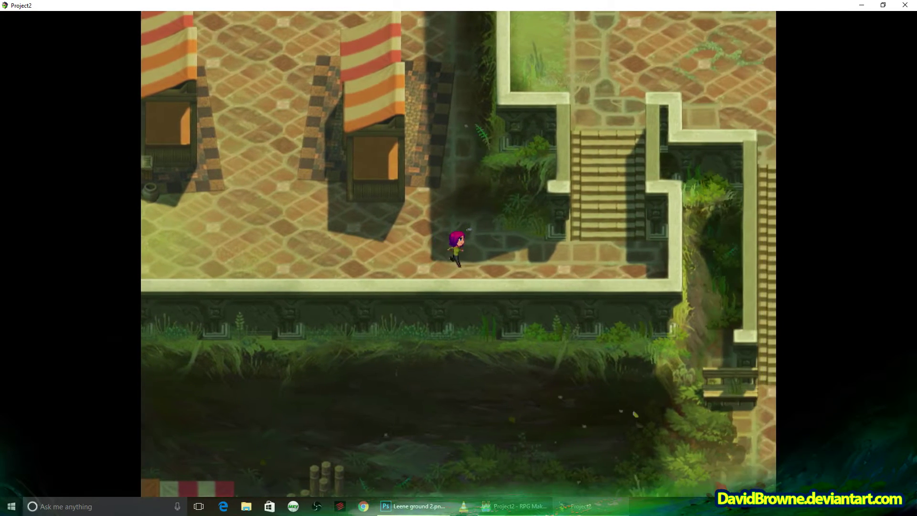
{"action": "key", "text": "Up"}
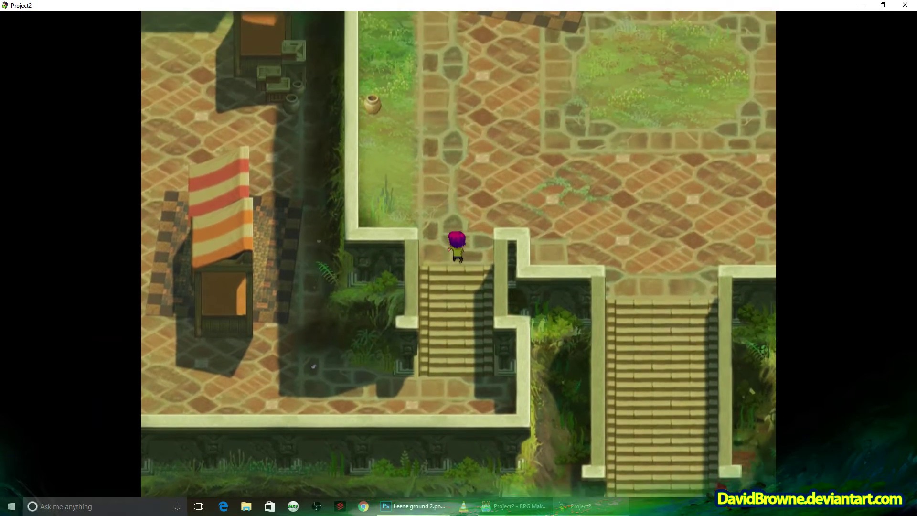
{"action": "key", "text": "Down"}
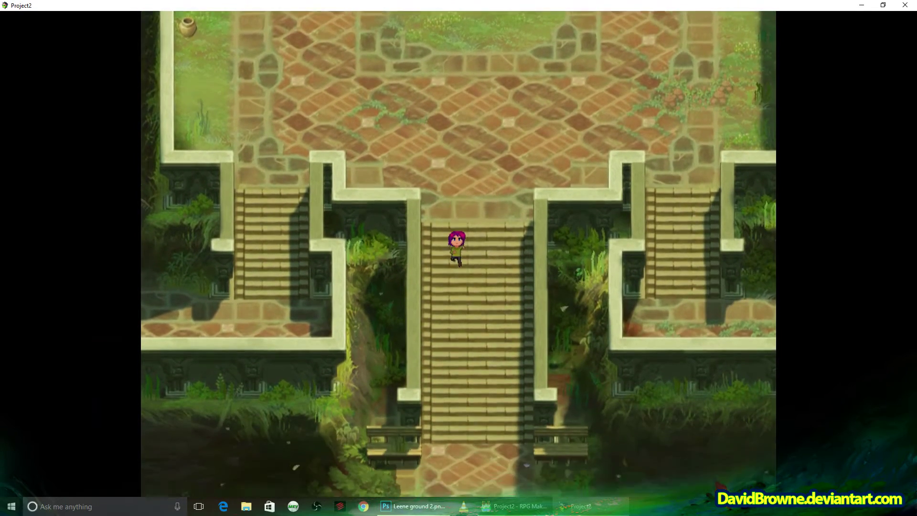
{"action": "key", "text": "Down"}
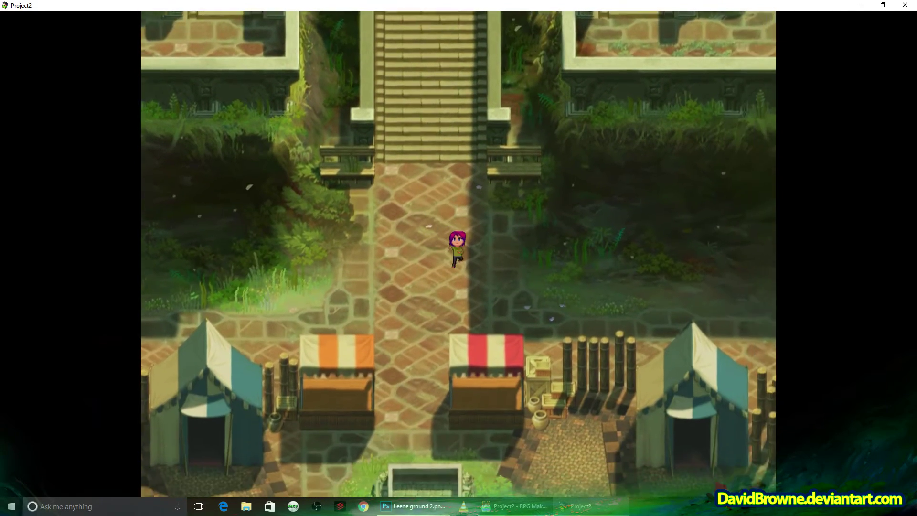
{"action": "key", "text": "Right"}
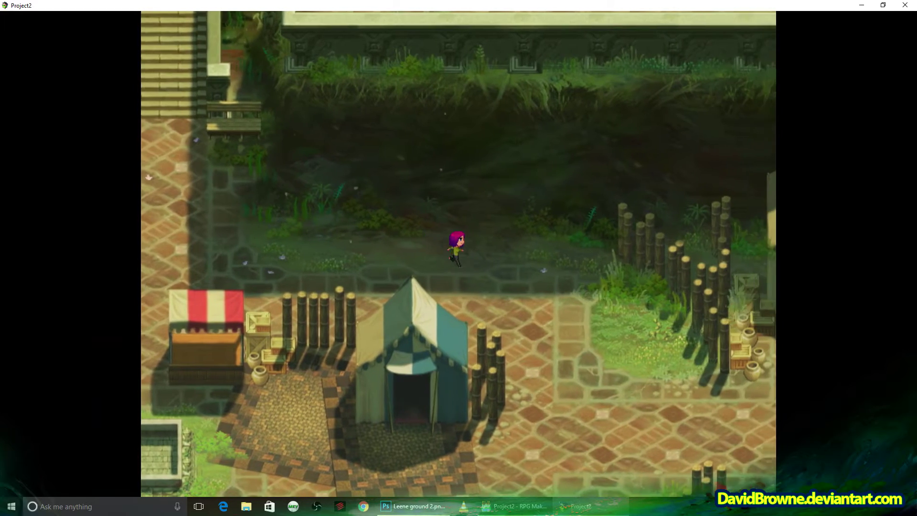
{"action": "key", "text": "Down"}
{"action": "key", "text": "Down"}
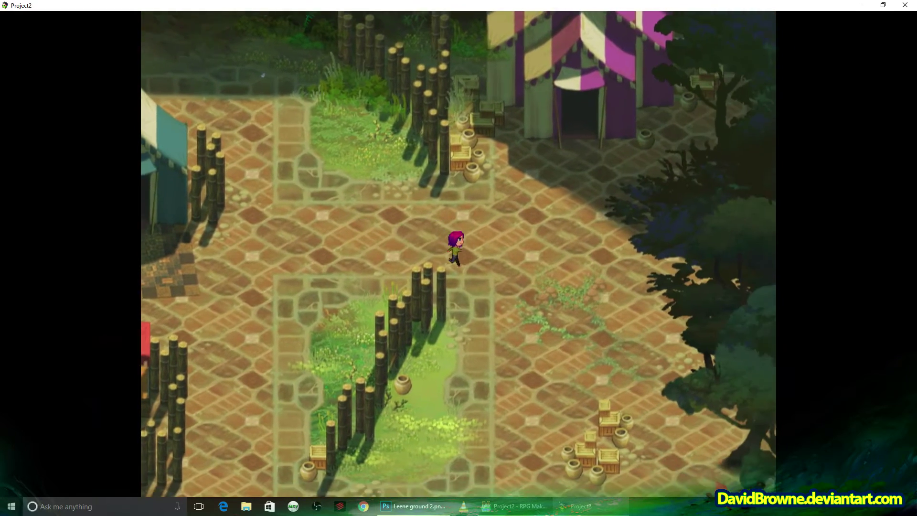
{"action": "key", "text": "Down"}
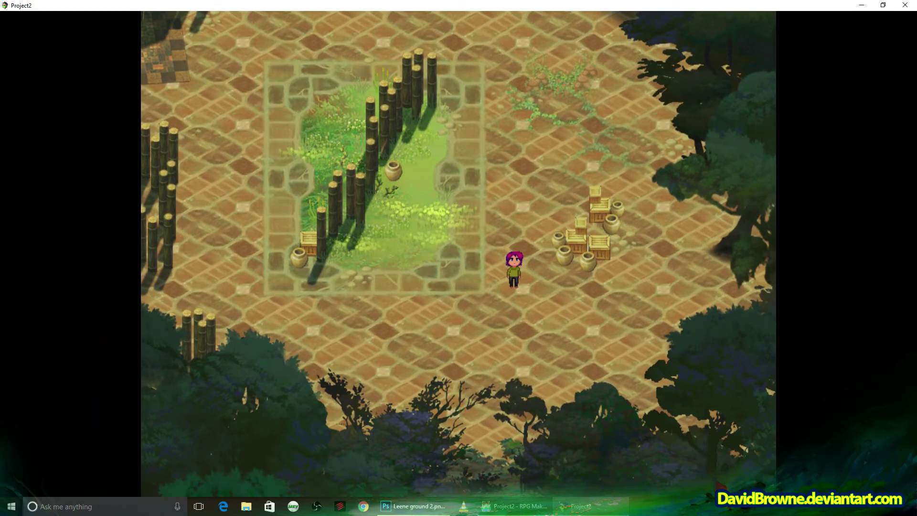
Step: Switch to Photoshop and show the grid over the map image, then hide it again
{"action": "key", "text": "alt+Tab"}
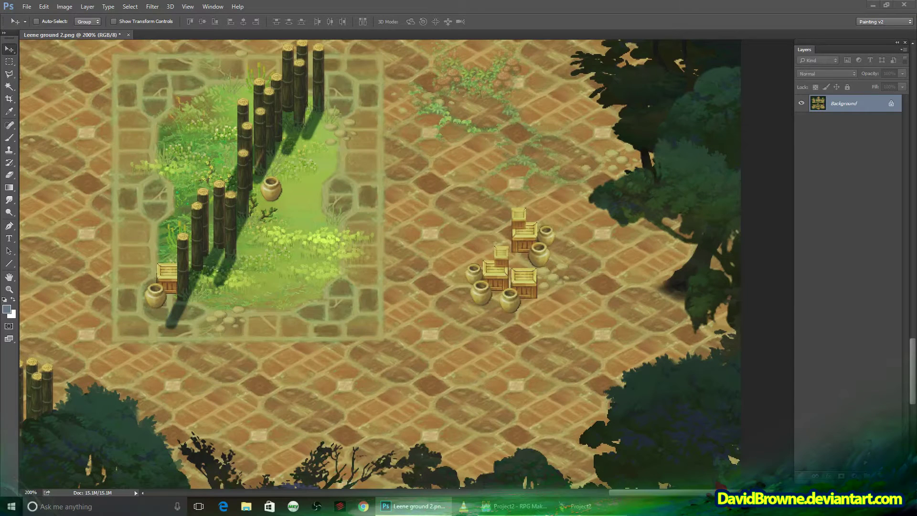
{"action": "key", "text": "ctrl+apostrophe"}
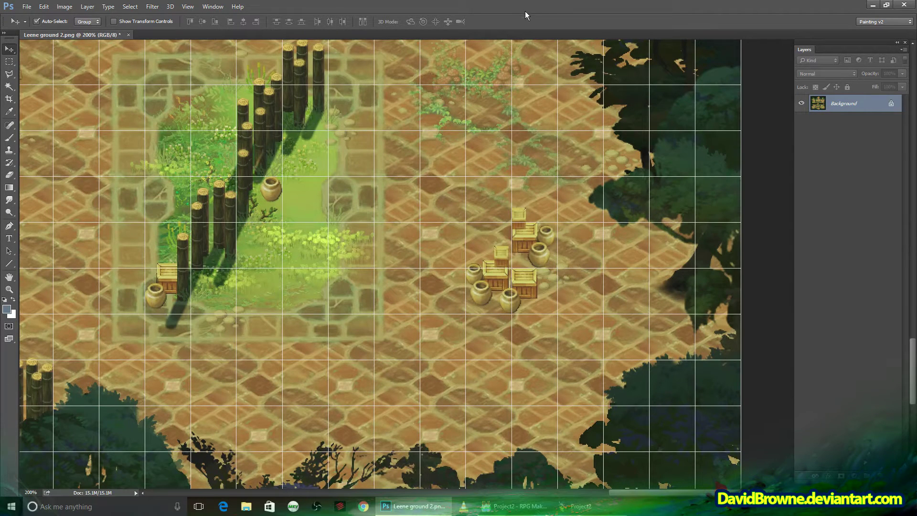
{"action": "key", "text": "ctrl+apostrophe"}
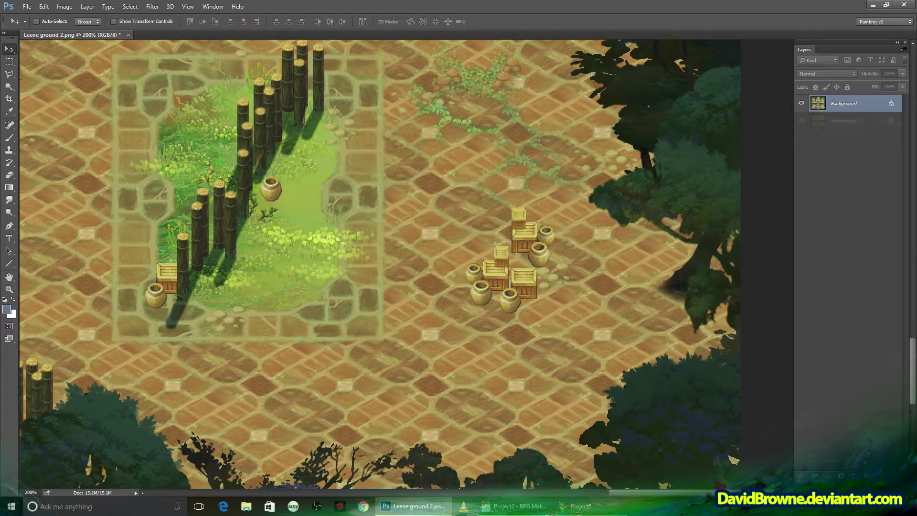
Step: Create a layer with the Multiply blend mode above the Background and add another empty layer above it
{"action": "key", "text": "ctrl+shift+alt+n"}
{"action": "left_click", "coordinate": [829, 75]}
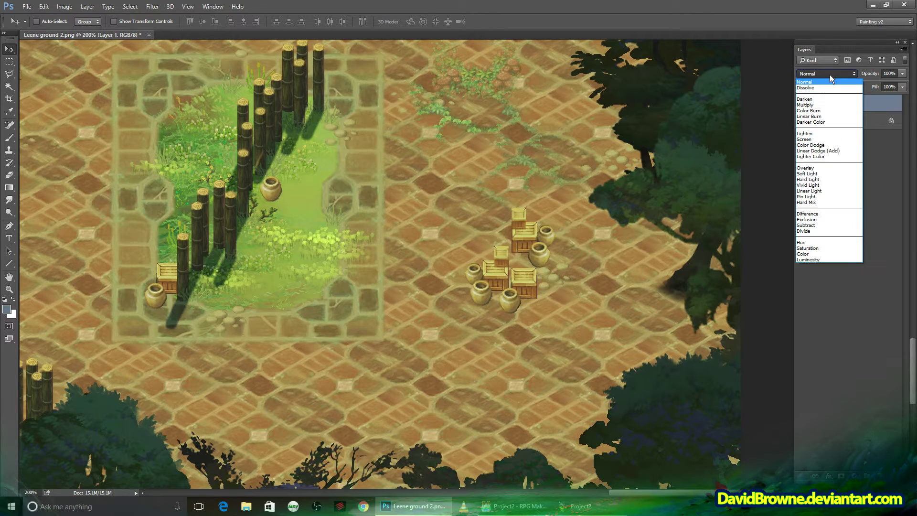
{"action": "left_click", "coordinate": [805, 104]}
{"action": "key", "text": "b"}
{"action": "mouse_move", "coordinate": [409, 239]}
{"action": "left_mouse_down"}
{"action": "mouse_move", "coordinate": [436, 212]}
{"action": "mouse_move", "coordinate": [444, 283]}
{"action": "mouse_move", "coordinate": [456, 301]}
{"action": "mouse_move", "coordinate": [436, 331]}
{"action": "mouse_move", "coordinate": [506, 329]}
{"action": "mouse_move", "coordinate": [550, 275]}
{"action": "mouse_move", "coordinate": [427, 245]}
{"action": "left_mouse_up"}
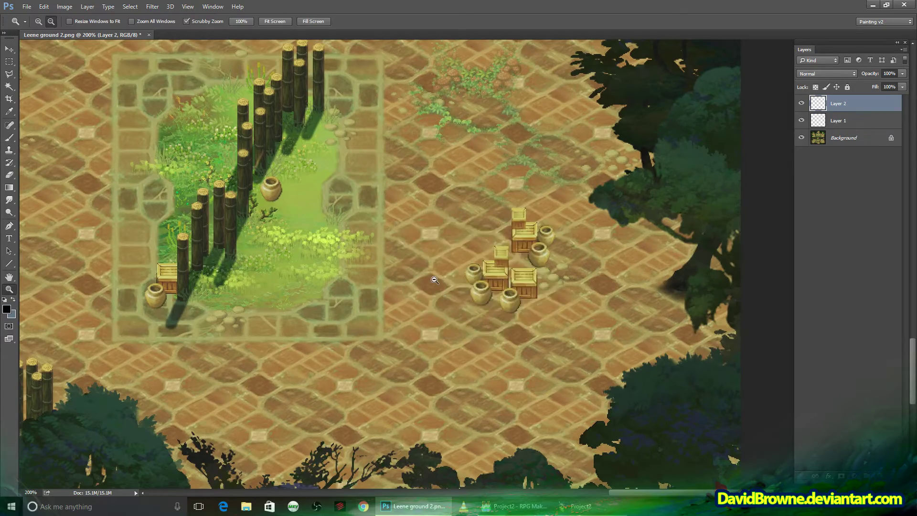
Step: Examine the shadow direction of the stalls, tents, stairs and bamboo posts across the whole map
{"action": "key", "text": "ctrl+minus"}
{"action": "key", "text": "ctrl+plus"}
{"action": "left_click_drag", "start_coordinate": [250, 182], "coordinate": [282, 496]}
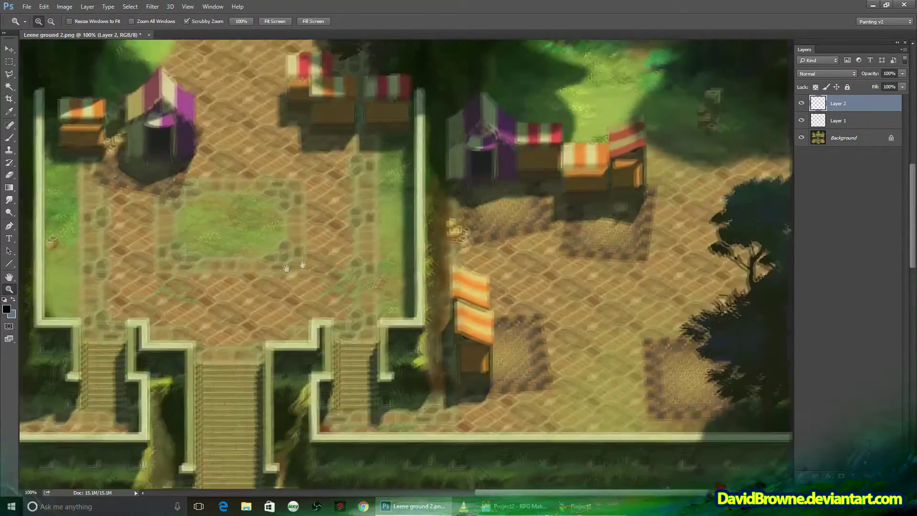
{"action": "left_click_drag", "start_coordinate": [219, 261], "coordinate": [352, 261]}
{"action": "left_click", "coordinate": [350, 295], "text": "alt"}
{"action": "left_click", "coordinate": [349, 295], "text": "alt"}
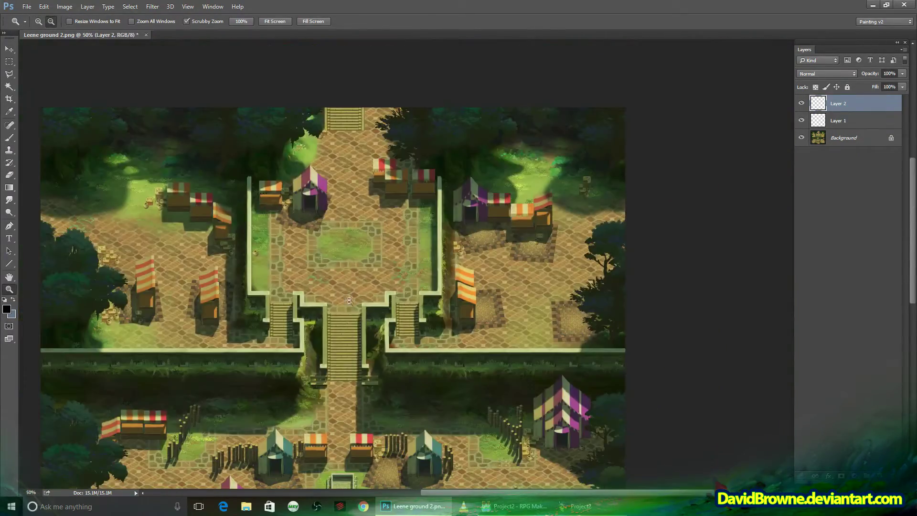
{"action": "left_click_drag", "start_coordinate": [359, 369], "coordinate": [425, 251]}
{"action": "left_click", "coordinate": [425, 250], "text": "alt"}
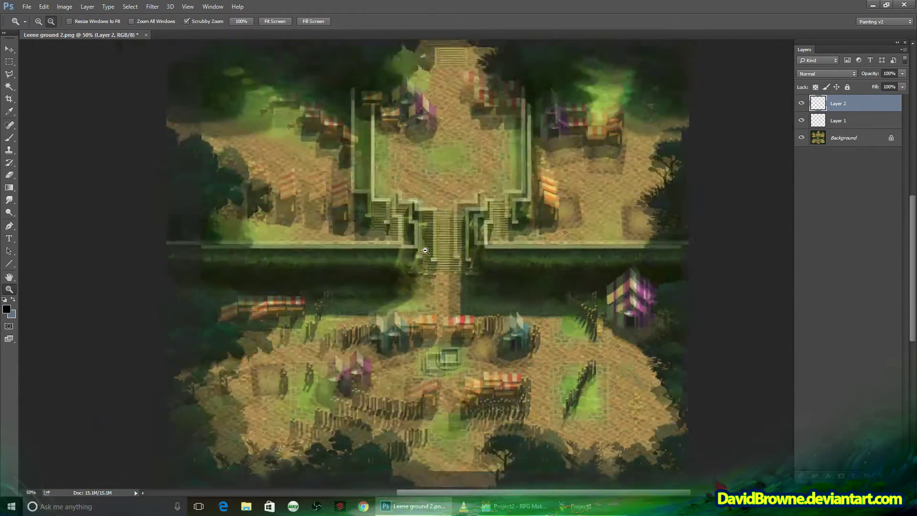
{"action": "left_click", "coordinate": [496, 308]}
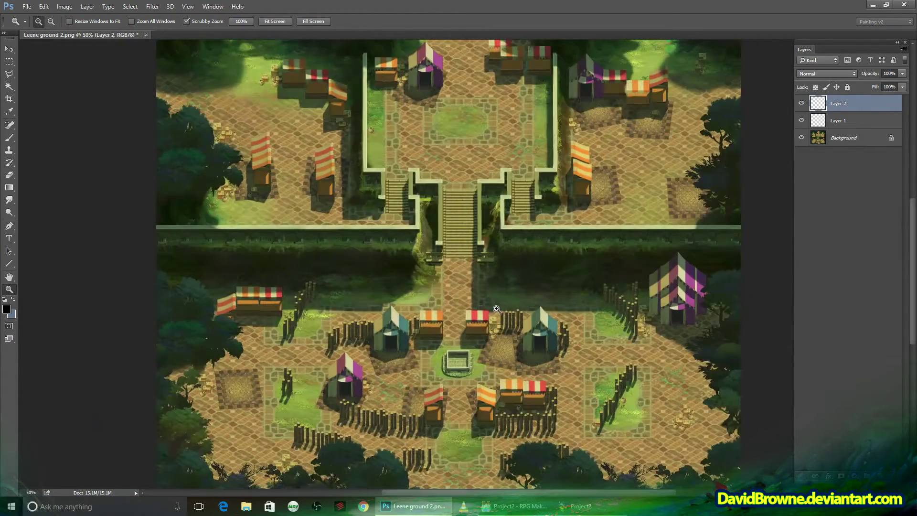
{"action": "left_click_drag", "start_coordinate": [502, 337], "coordinate": [396, 282]}
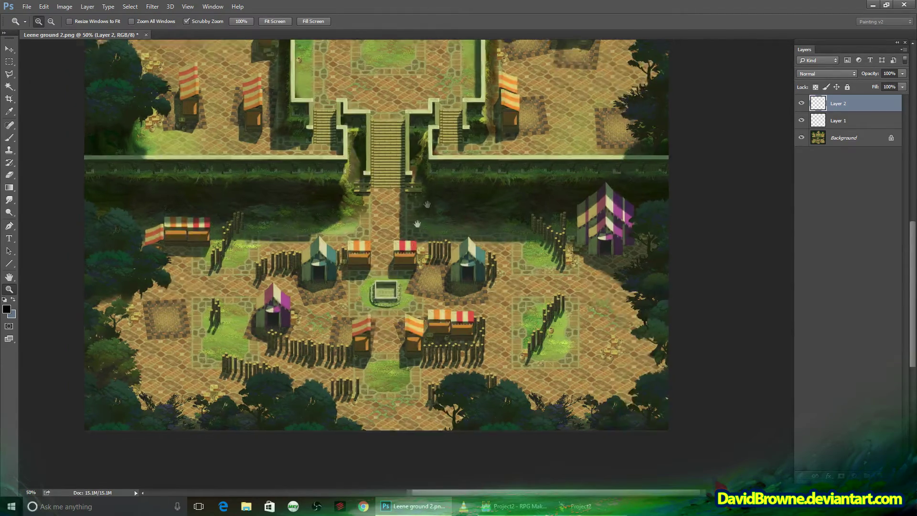
{"action": "left_click_drag", "start_coordinate": [390, 296], "coordinate": [333, 406]}
{"action": "left_click_drag", "start_coordinate": [425, 293], "coordinate": [353, 126]}
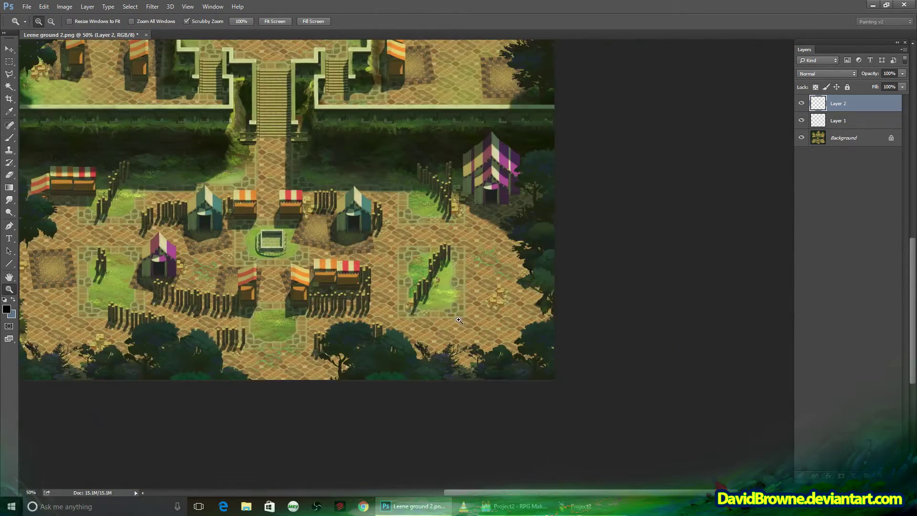
{"action": "left_click", "coordinate": [480, 284]}
{"action": "left_click", "coordinate": [480, 284]}
{"action": "left_click", "coordinate": [481, 284]}
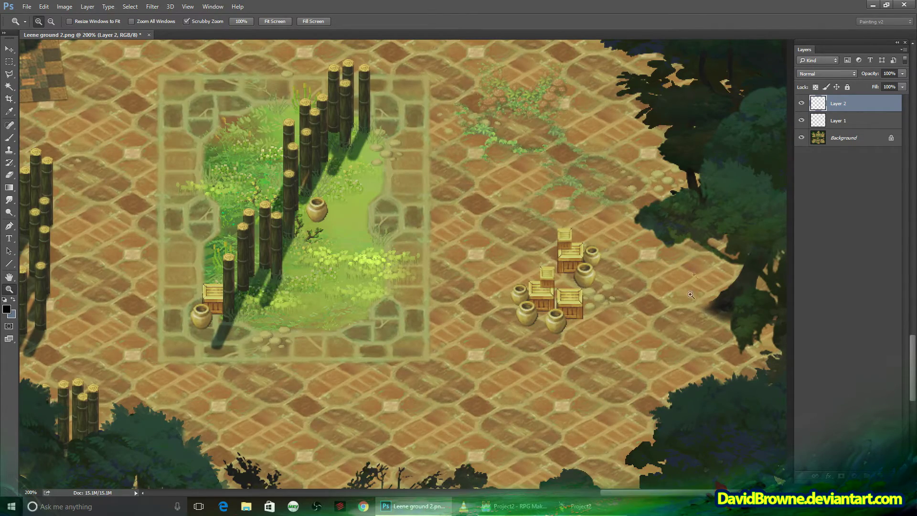
Step: Draw a 1 px black diagonal line over the crate area following the shadow direction, and merge it with a copy offset beside it
{"action": "left_click_drag", "start_coordinate": [514, 229], "coordinate": [482, 278]}
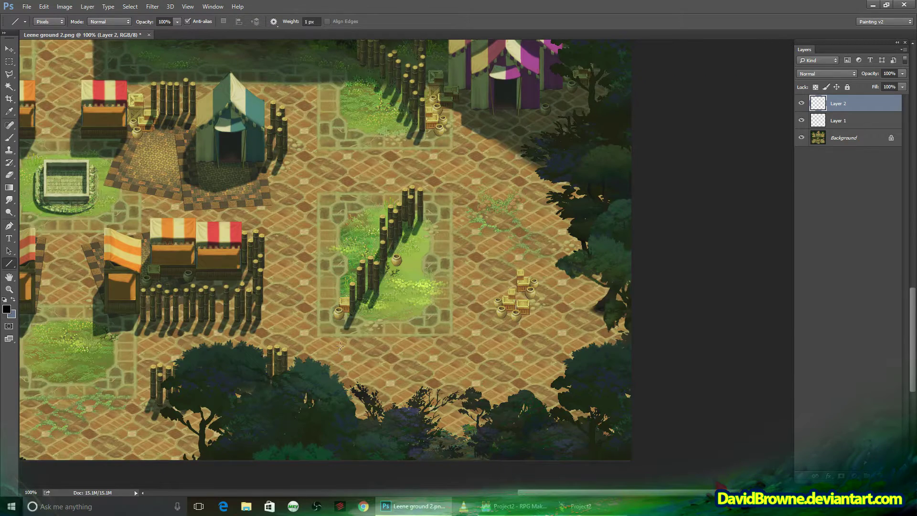
{"action": "left_click_drag", "start_coordinate": [340, 345], "coordinate": [469, 55]}
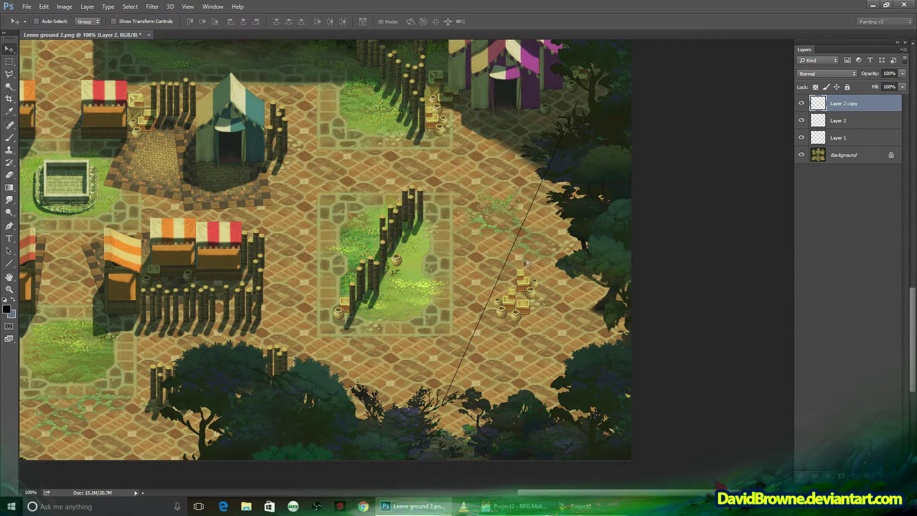
{"action": "left_click_drag", "start_coordinate": [527, 264], "coordinate": [485, 264]}
{"action": "key", "text": "ctrl+e"}
Step: Duplicate and offset the diagonal lines repeatedly across the crate area, merging them into one layer of parallel guides
{"action": "left_click", "coordinate": [87, 7]}
{"action": "left_click", "coordinate": [100, 36]}
{"action": "key", "text": "Return"}
{"action": "key", "text": "ctrl+e"}
{"action": "left_click", "coordinate": [90, 8]}
{"action": "left_click", "coordinate": [99, 35]}
{"action": "key", "text": "Return"}
{"action": "left_click_drag", "start_coordinate": [446, 215], "coordinate": [531, 215]}
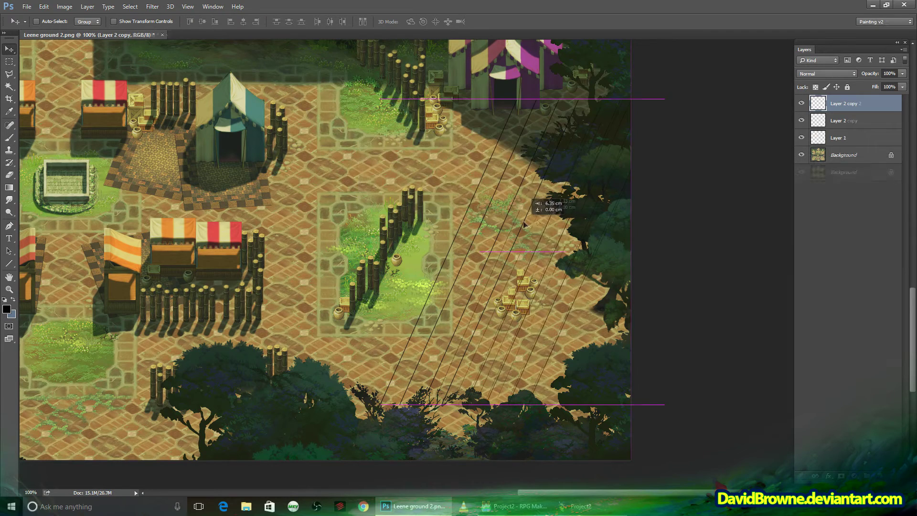
{"action": "left_click_drag", "start_coordinate": [587, 217], "coordinate": [553, 218]}
{"action": "key", "text": "ctrl+e"}
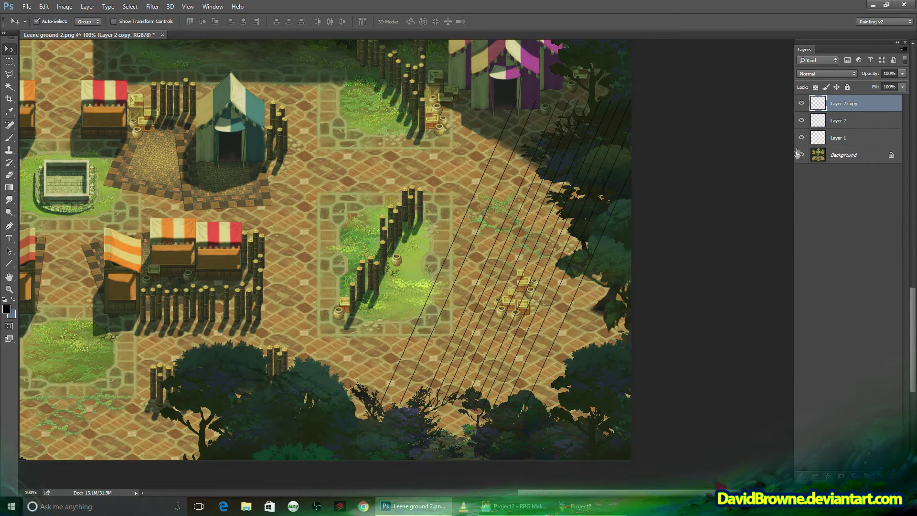
{"action": "key", "text": "ctrl+e"}
Step: Rename the guide line layer "Light angle" and lock it completely
{"action": "left_click", "coordinate": [802, 103]}
{"action": "left_click", "coordinate": [802, 103]}
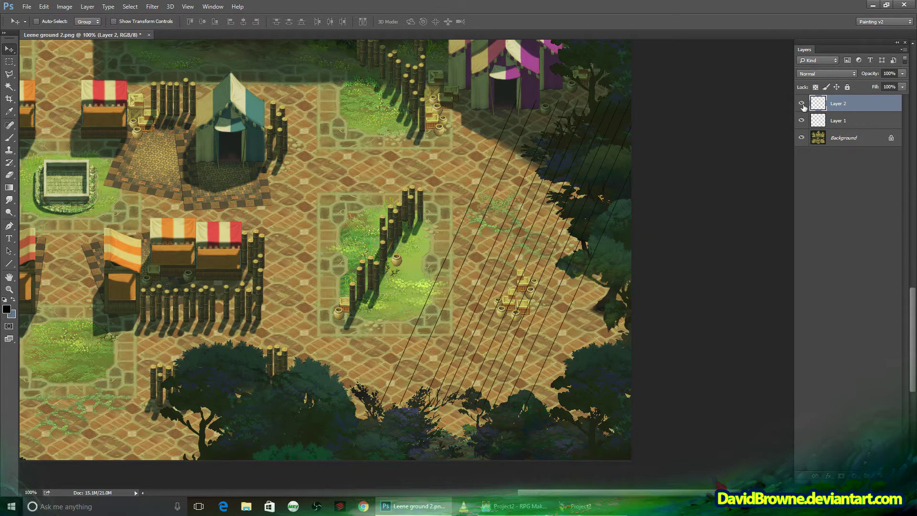
{"action": "double_click", "coordinate": [840, 104]}
{"action": "type", "text": "Light angle"}
{"action": "key", "text": "Return"}
{"action": "left_click", "coordinate": [847, 87]}
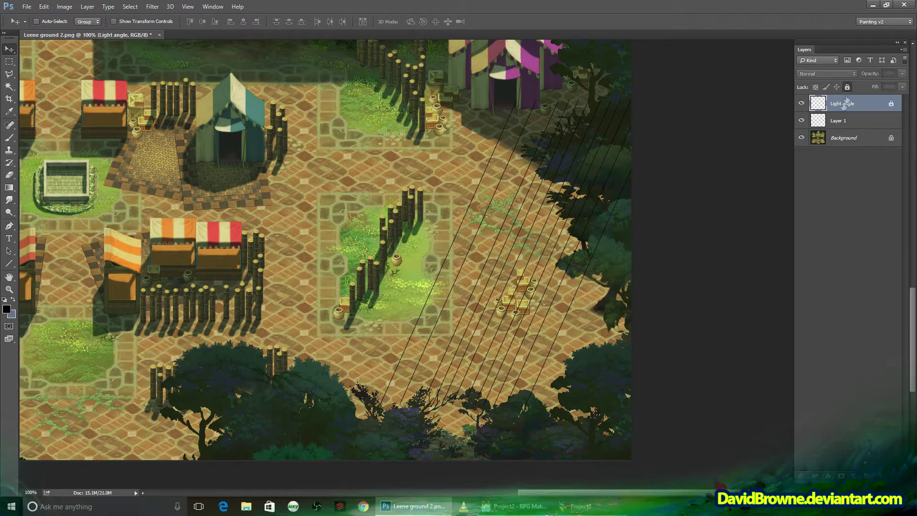
Step: Copy the front crate of the crate and jar group from the Background onto its own layer and place it on clear pavement
{"action": "left_click", "coordinate": [835, 120]}
{"action": "key", "text": "z"}
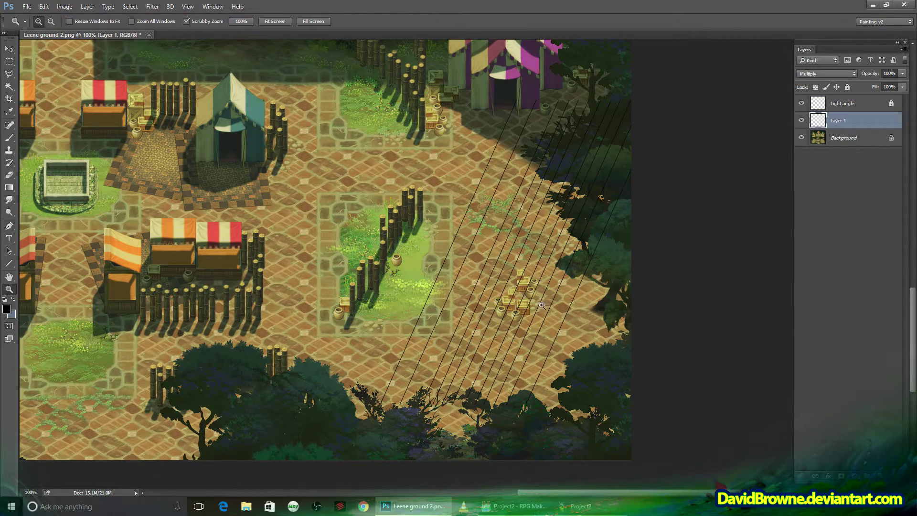
{"action": "left_click", "coordinate": [537, 306]}
{"action": "left_click", "coordinate": [520, 319]}
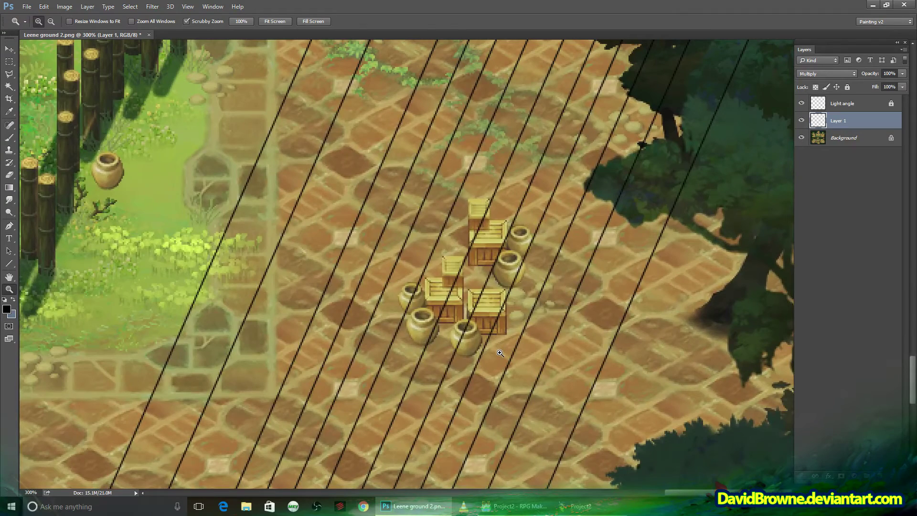
{"action": "left_click", "coordinate": [500, 352]}
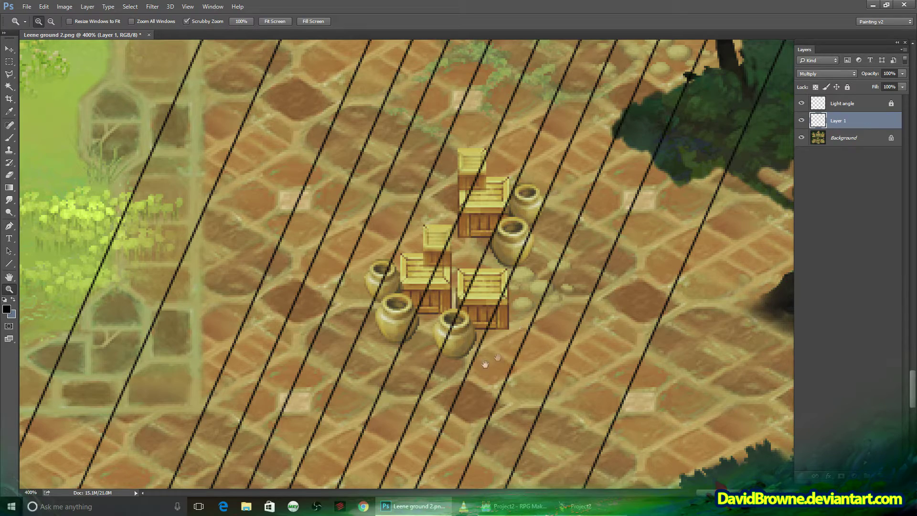
{"action": "left_click_drag", "start_coordinate": [456, 369], "coordinate": [513, 345]}
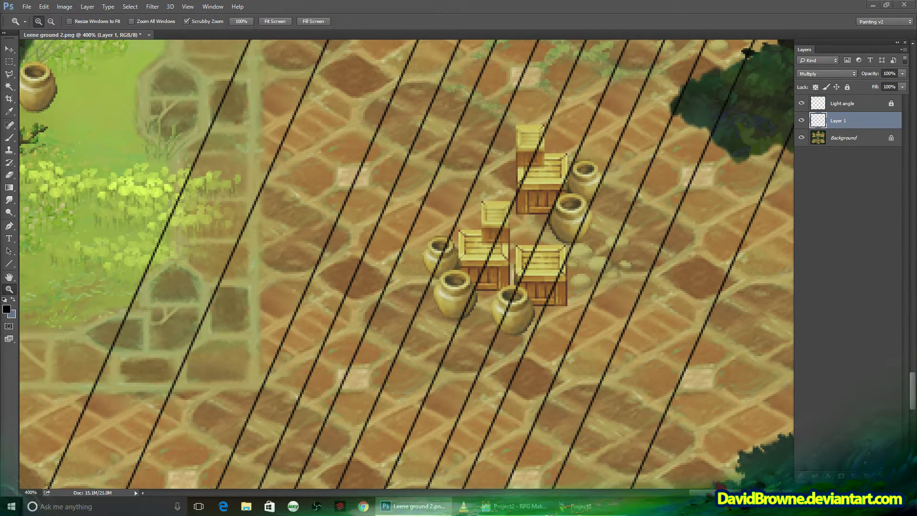
{"action": "mouse_move", "coordinate": [484, 240]}
{"action": "left_mouse_down"}
{"action": "mouse_move", "coordinate": [421, 268]}
{"action": "mouse_move", "coordinate": [417, 322]}
{"action": "left_mouse_up"}
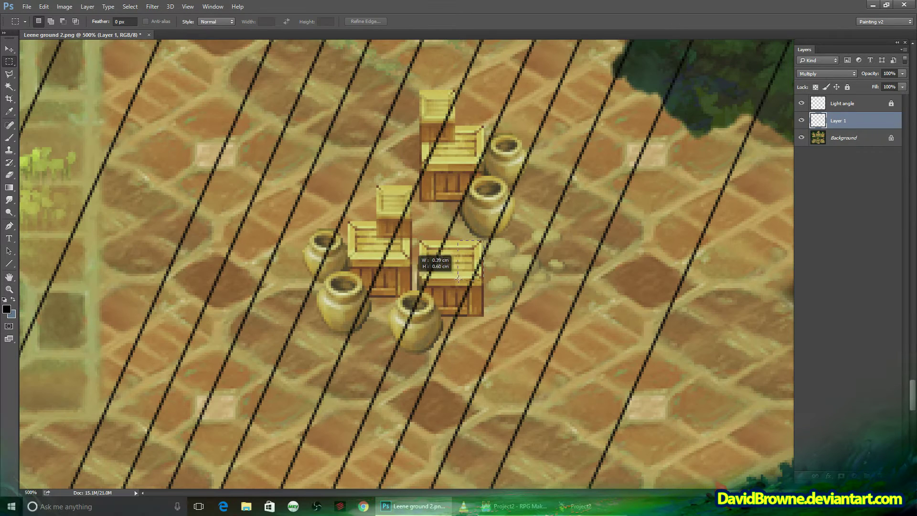
{"action": "left_click", "coordinate": [817, 138]}
{"action": "key", "text": "ctrl+shift+alt+n"}
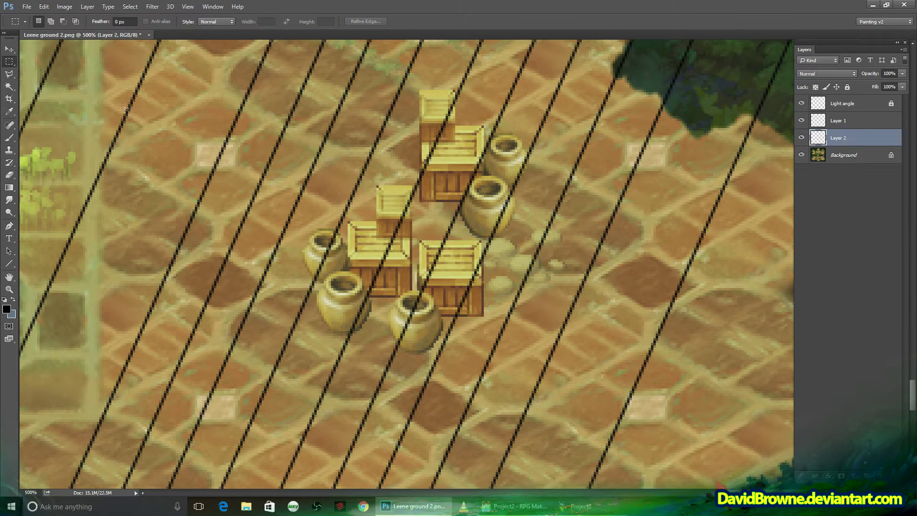
{"action": "left_click", "coordinate": [9, 49]}
{"action": "left_click_drag", "start_coordinate": [424, 271], "coordinate": [221, 276]}
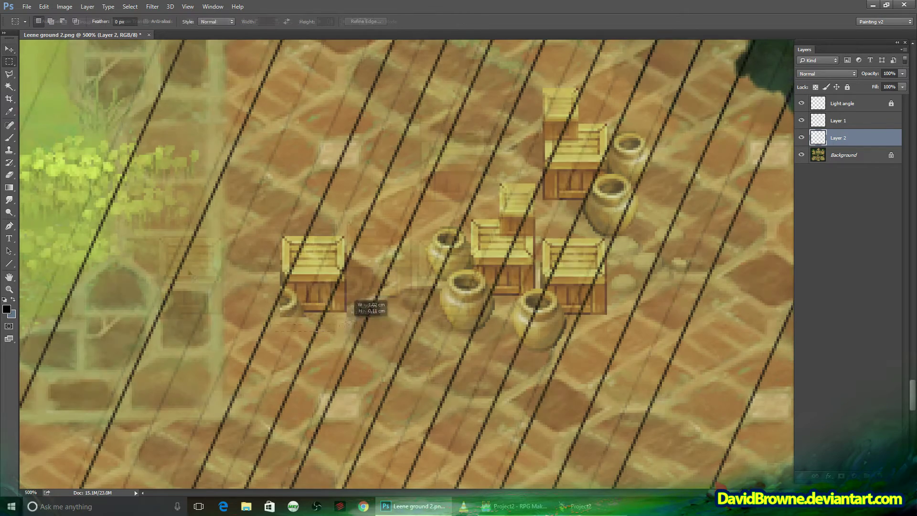
Step: Clear the leftover jar piece from the copied crate and name its layer "test box"
{"action": "left_click_drag", "start_coordinate": [361, 324], "coordinate": [343, 288]}
{"action": "key", "text": "ctrl+j"}
{"action": "key", "text": "v"}
{"action": "left_click", "coordinate": [44, 7]}
{"action": "left_click", "coordinate": [206, 181]}
Step: On a new layer above Layer 1, mark the top and base of a bamboo post with short red 2 px brush strokes
{"action": "key", "text": "e"}
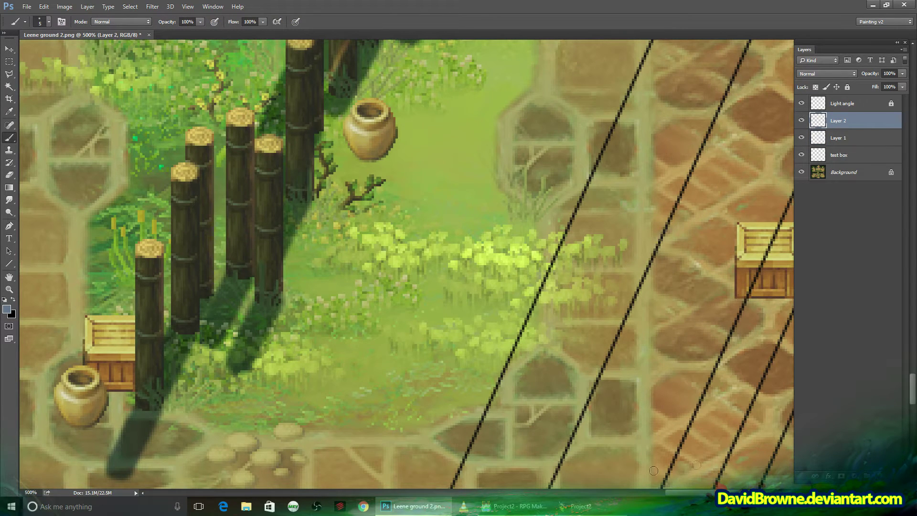
{"action": "key", "text": "x"}
{"action": "left_click", "coordinate": [7, 309]}
{"action": "key", "text": "bracketleft"}
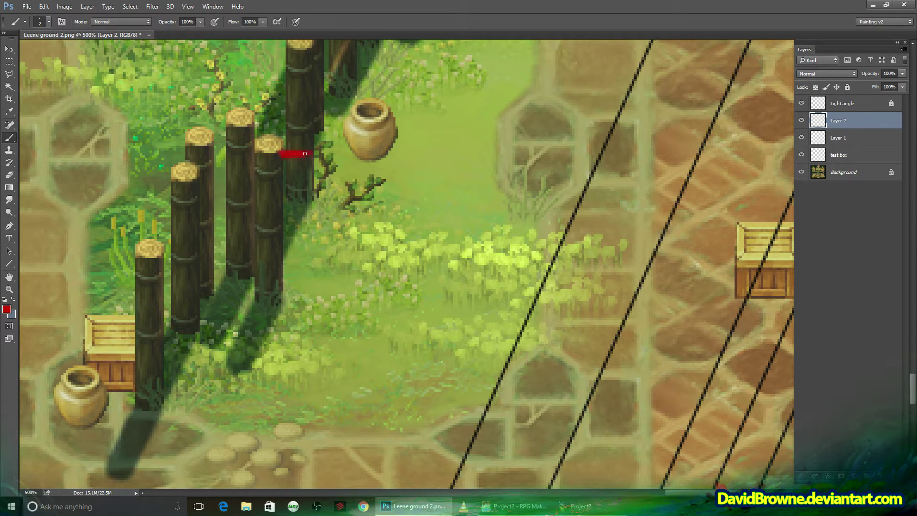
{"action": "left_click_drag", "start_coordinate": [288, 301], "coordinate": [317, 299]}
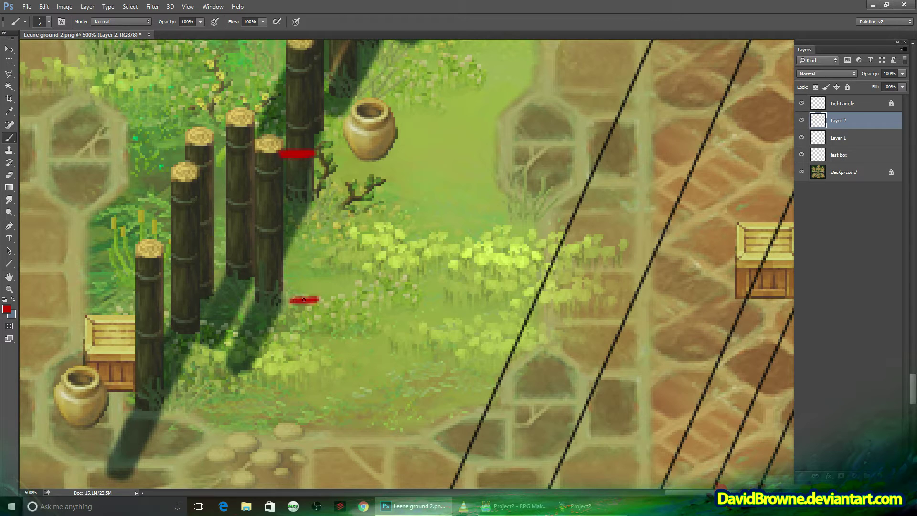
Step: Mark the bamboo post's midpoint and its shadow's end in red, then bracket the post height as 2 and the shadow length as 1
{"action": "left_click_drag", "start_coordinate": [292, 369], "coordinate": [312, 369]}
{"action": "left_click_drag", "start_coordinate": [300, 229], "coordinate": [295, 228]}
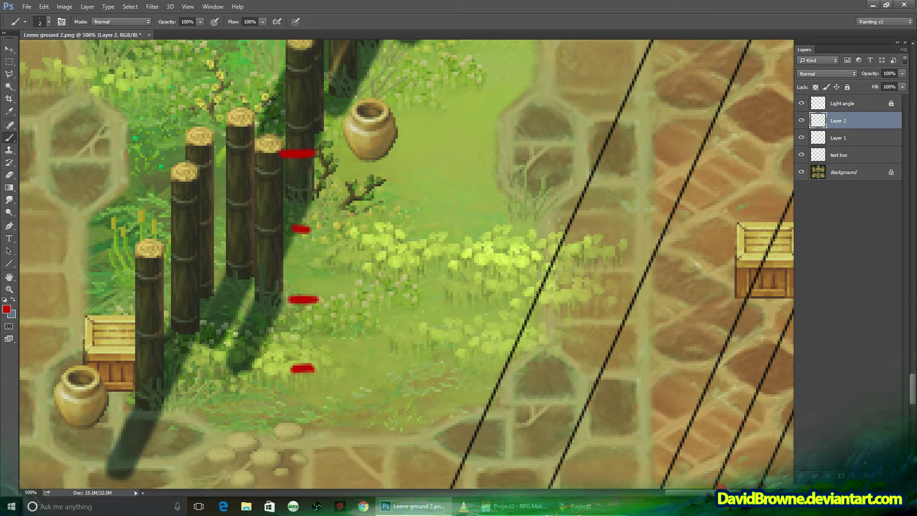
{"action": "mouse_move", "coordinate": [337, 161]}
{"action": "left_mouse_down"}
{"action": "mouse_move", "coordinate": [357, 163]}
{"action": "mouse_move", "coordinate": [369, 252]}
{"action": "mouse_move", "coordinate": [381, 256]}
{"action": "mouse_move", "coordinate": [368, 267]}
{"action": "mouse_move", "coordinate": [367, 292]}
{"action": "mouse_move", "coordinate": [352, 295]}
{"action": "mouse_move", "coordinate": [363, 328]}
{"action": "mouse_move", "coordinate": [379, 327]}
{"action": "mouse_move", "coordinate": [368, 335]}
{"action": "mouse_move", "coordinate": [360, 370]}
{"action": "left_mouse_up"}
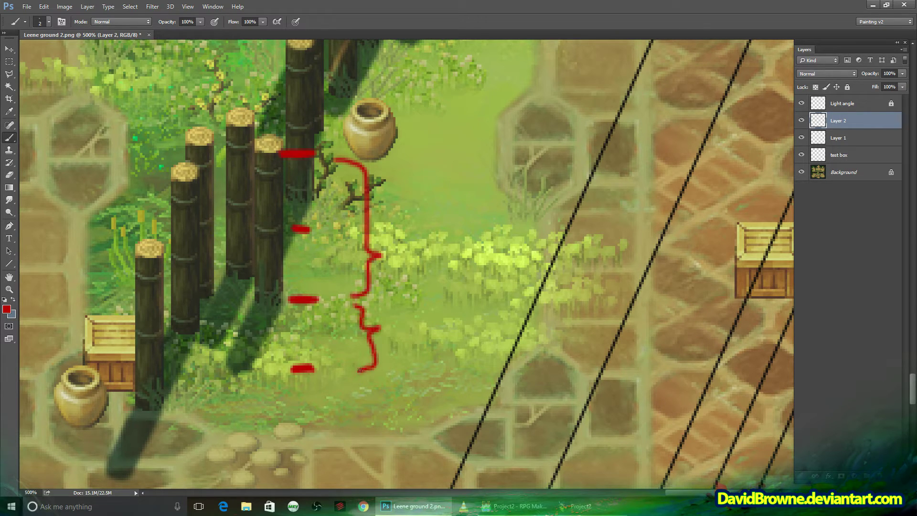
{"action": "left_click_drag", "start_coordinate": [407, 206], "coordinate": [425, 235]}
{"action": "left_click_drag", "start_coordinate": [413, 314], "coordinate": [415, 337]}
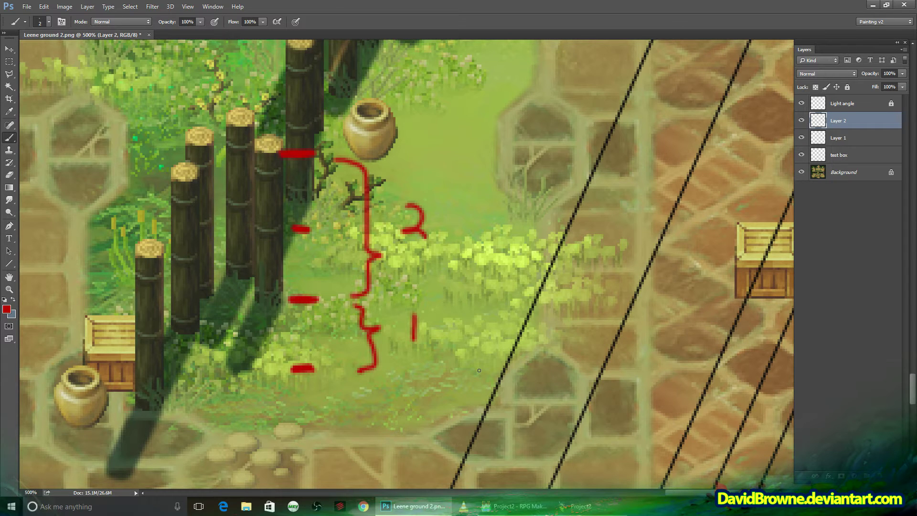
Step: Group the red measurement layer with the Light angle layer and name the group "Light measurements"
{"action": "left_click_drag", "start_coordinate": [479, 370], "coordinate": [200, 371]}
{"action": "left_click", "coordinate": [842, 104], "text": "shift"}
{"action": "key", "text": "ctrl+g"}
{"action": "double_click", "coordinate": [840, 100]}
{"action": "type", "text": "L"}
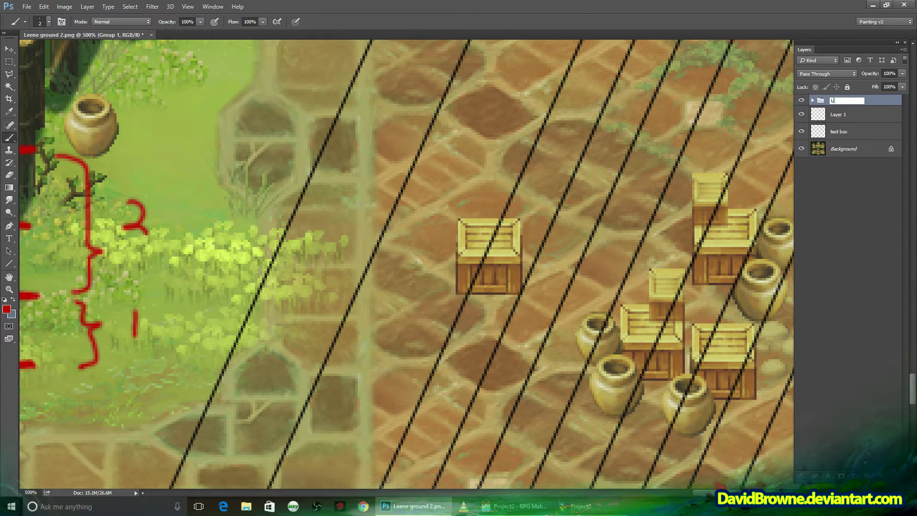
{"action": "type", "text": "ight measurements"}
{"action": "key", "text": "Return"}
Step: Rename Layer 1 as "SHADOW LAYER"
{"action": "double_click", "coordinate": [839, 115]}
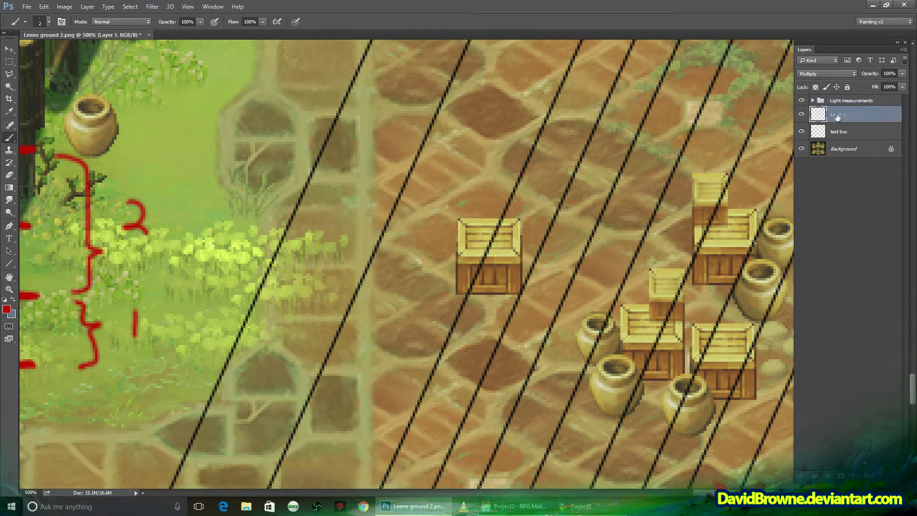
{"action": "type", "text": "SHADOW"}
{"action": "key", "text": "Return"}
Step: Shade the whole front face of the test crate with the blue-grey colour using an enlarged brush
{"action": "left_click_drag", "start_coordinate": [554, 286], "coordinate": [469, 276]}
{"action": "key", "text": "x"}
{"action": "key", "text": "bracketright"}
{"action": "key", "text": "bracketright"}
{"action": "key", "text": "bracketright"}
{"action": "mouse_move", "coordinate": [432, 254]}
{"action": "left_mouse_down"}
{"action": "mouse_move", "coordinate": [428, 278]}
{"action": "mouse_move", "coordinate": [389, 254]}
{"action": "mouse_move", "coordinate": [419, 279]}
{"action": "mouse_move", "coordinate": [385, 264]}
{"action": "mouse_move", "coordinate": [392, 269]}
{"action": "left_mouse_up"}
{"action": "key", "text": "bracketleft"}
{"action": "key", "text": "bracketleft"}
{"action": "key", "text": "bracketleft"}
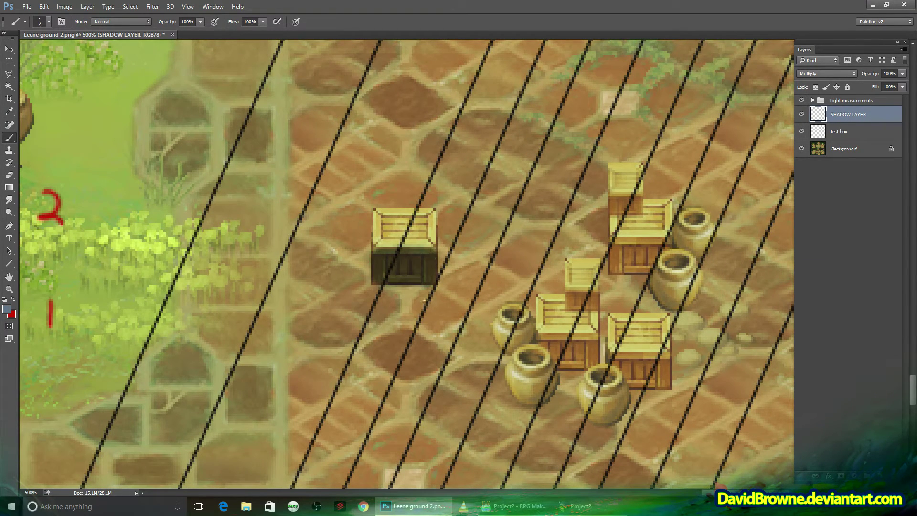
Step: Outline and fill the test crate's cast shadow on the pavement below and to its left, following the light angle lines
{"action": "mouse_move", "coordinate": [424, 302]}
{"action": "left_mouse_down"}
{"action": "mouse_move", "coordinate": [370, 300]}
{"action": "mouse_move", "coordinate": [422, 301]}
{"action": "mouse_move", "coordinate": [365, 285]}
{"action": "left_mouse_up"}
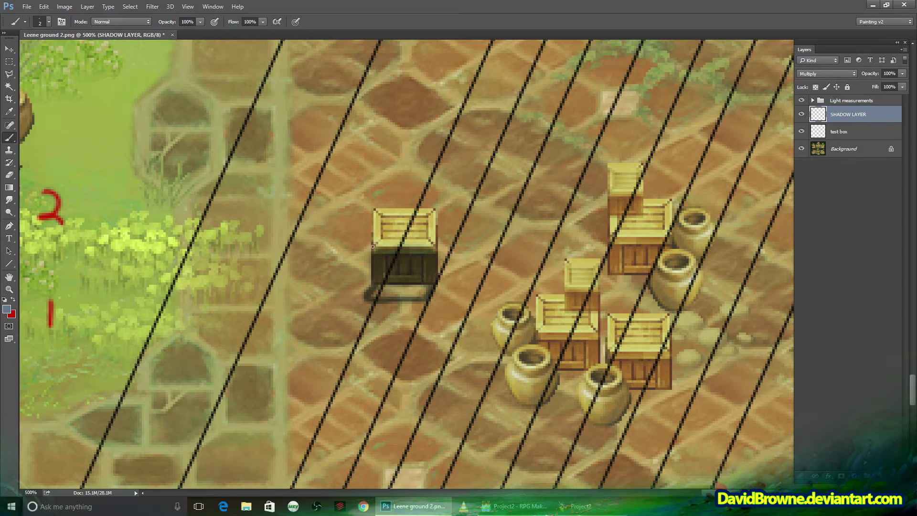
{"action": "key", "text": "bracketright"}
{"action": "key", "text": "bracketright"}
{"action": "key", "text": "bracketright"}
{"action": "mouse_move", "coordinate": [369, 254]}
{"action": "left_mouse_down"}
{"action": "mouse_move", "coordinate": [366, 282]}
{"action": "mouse_move", "coordinate": [367, 267]}
{"action": "mouse_move", "coordinate": [390, 294]}
{"action": "mouse_move", "coordinate": [373, 265]}
{"action": "left_mouse_up"}
{"action": "key", "text": "bracketleft"}
{"action": "key", "text": "bracketleft"}
{"action": "key", "text": "bracketleft"}
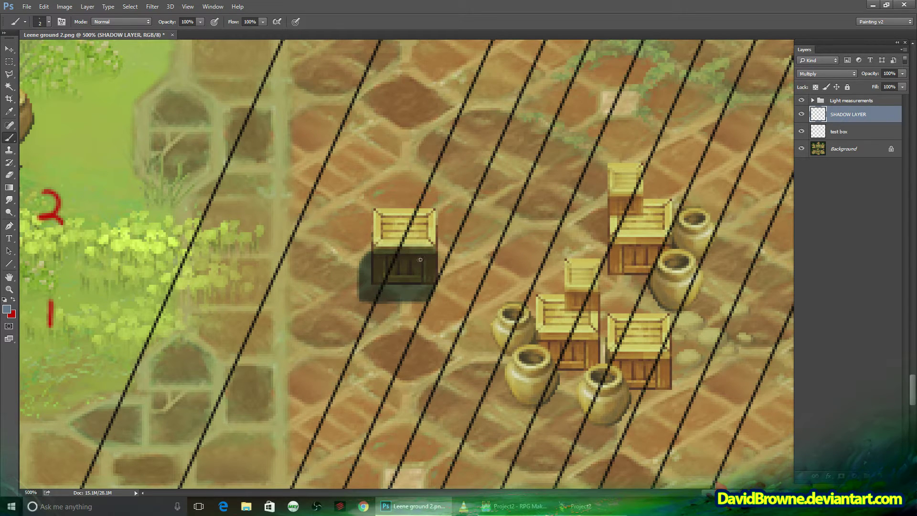
Step: Hide the Light measurements group and set the SHADOW LAYER blend mode to Normal
{"action": "left_click", "coordinate": [802, 101]}
{"action": "left_click", "coordinate": [827, 73]}
{"action": "left_click", "coordinate": [830, 78]}
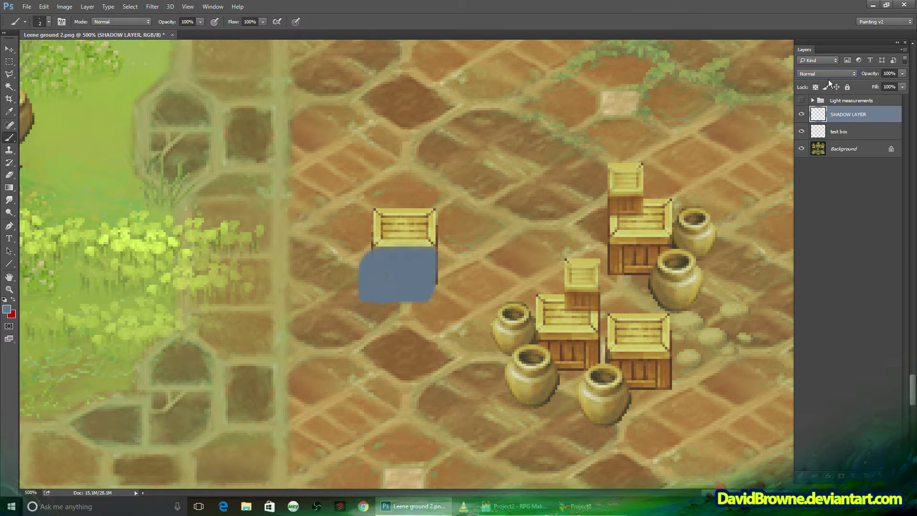
Step: Create a layer group named "SHADOW FOLDER" and move SHADOW LAYER into it
{"action": "left_click", "coordinate": [867, 476]}
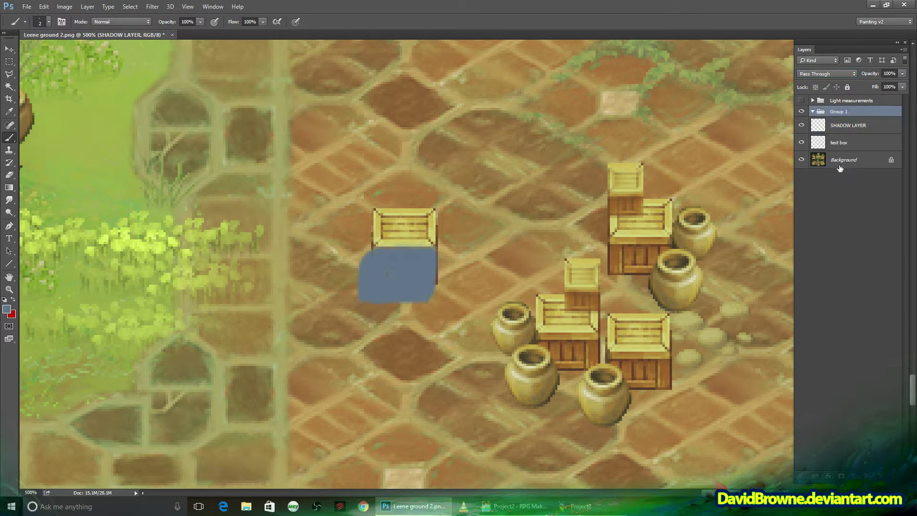
{"action": "double_click", "coordinate": [840, 112]}
{"action": "type", "text": "SHADOW FOLDER"}
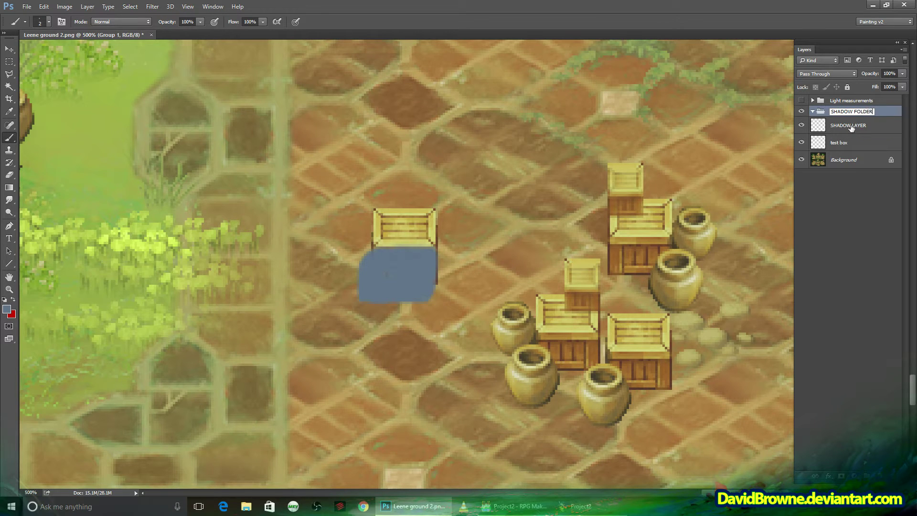
{"action": "key", "text": "Return"}
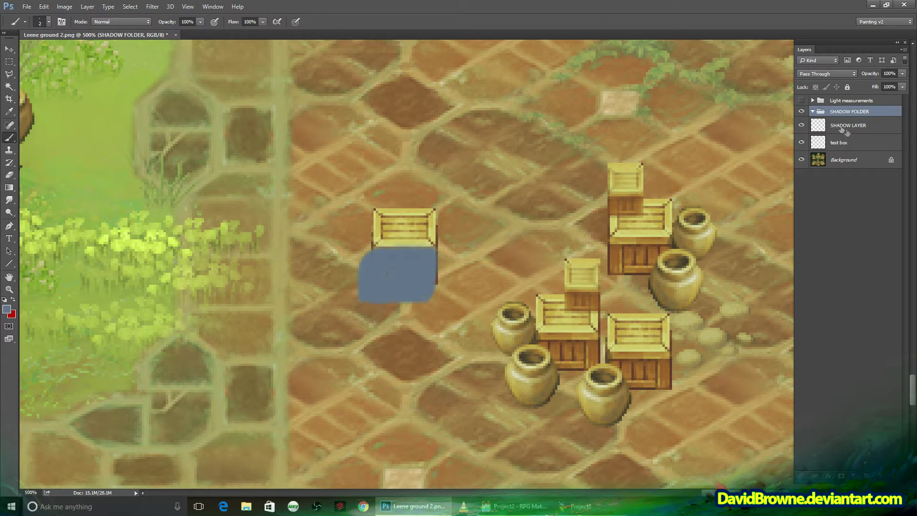
{"action": "left_click_drag", "start_coordinate": [842, 130], "coordinate": [853, 113]}
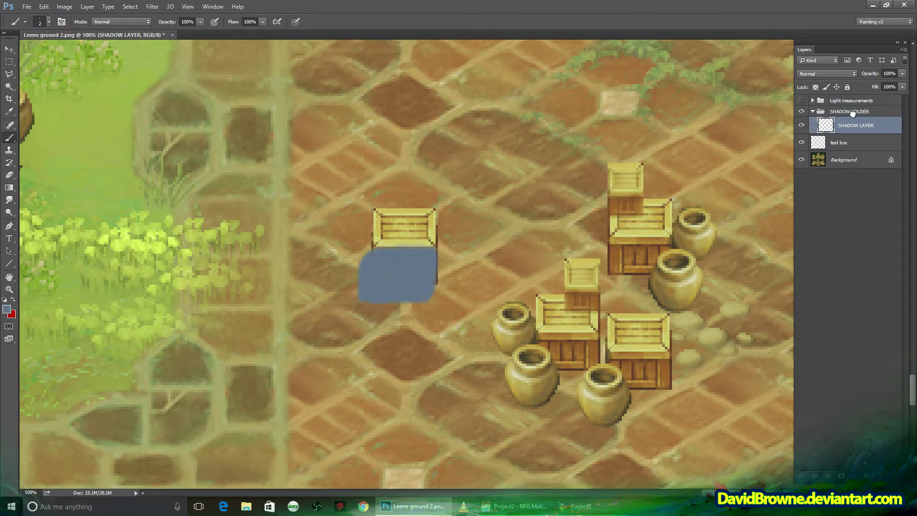
Step: Set the SHADOW FOLDER group's blend mode to Multiply
{"action": "left_click", "coordinate": [844, 114]}
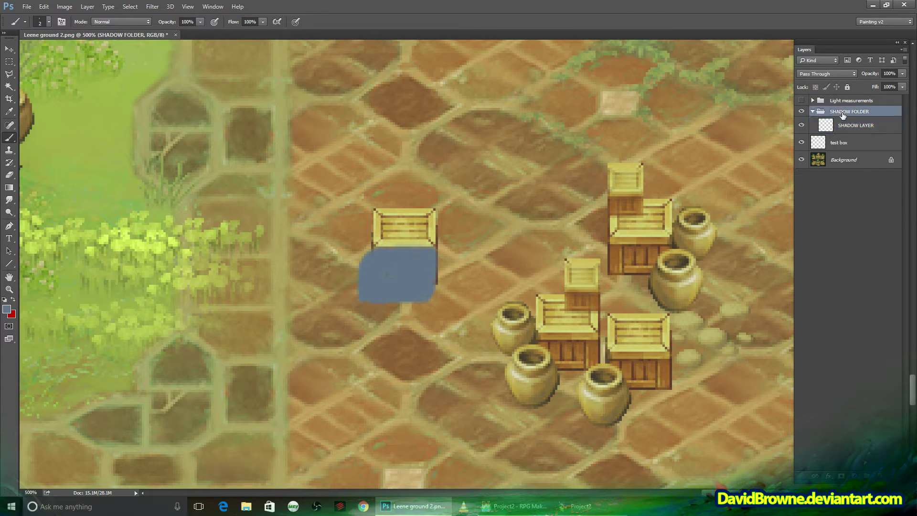
{"action": "left_click", "coordinate": [839, 74]}
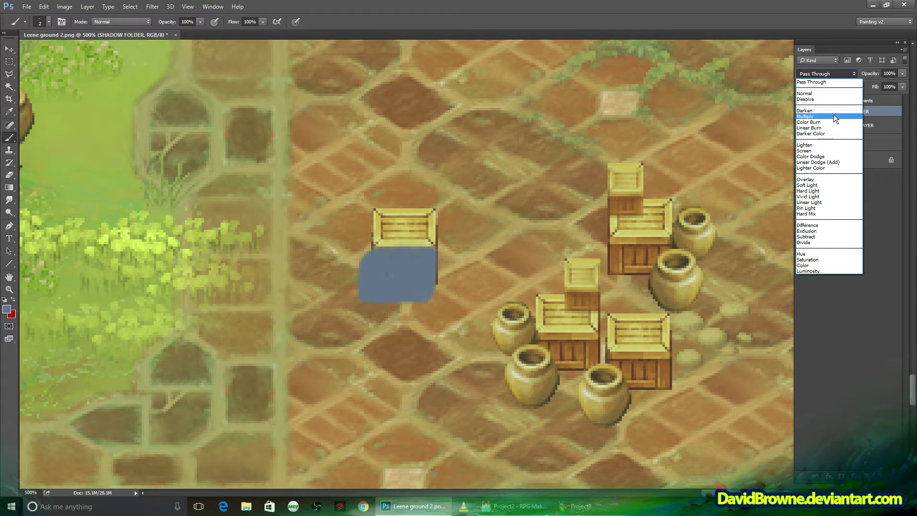
{"action": "left_click", "coordinate": [833, 114]}
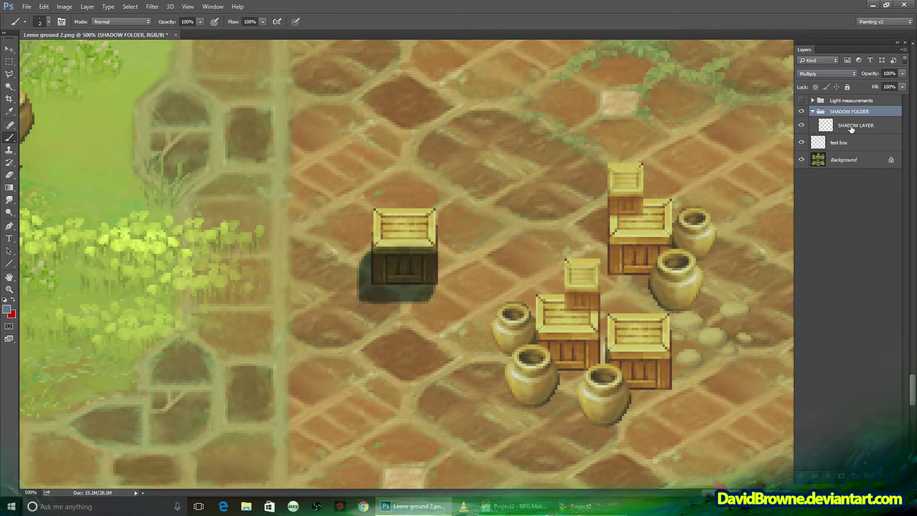
Step: Duplicate the test crate's shadow onto each of the three large crates in the crate and jar group
{"action": "left_click", "coordinate": [850, 126]}
{"action": "key", "text": "v"}
{"action": "left_click_drag", "start_coordinate": [397, 282], "coordinate": [615, 380]}
{"action": "left_click", "coordinate": [88, 7]}
{"action": "left_click", "coordinate": [98, 29]}
{"action": "key", "text": "Return"}
{"action": "key", "text": "shift+Up"}
{"action": "key", "text": "shift+Up"}
{"action": "key", "text": "shift+Up"}
{"action": "key", "text": "shift+Up"}
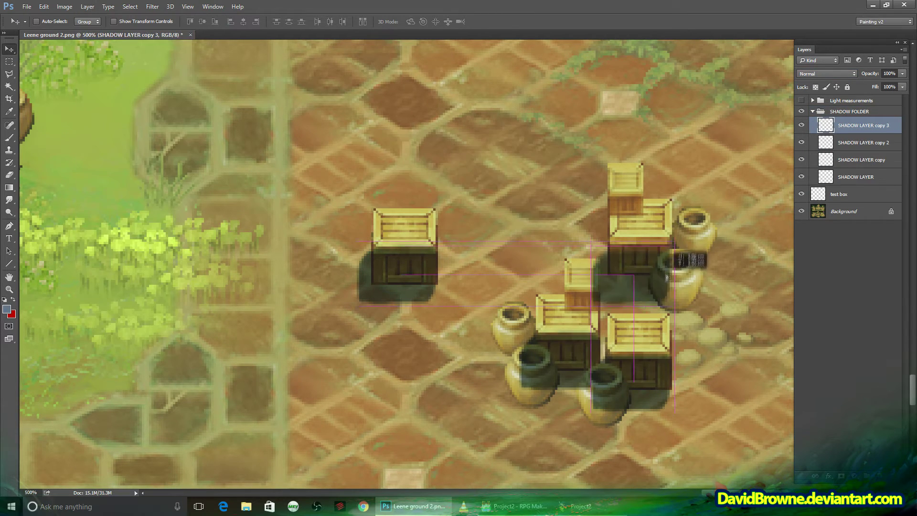
Step: Duplicate the shadow for the two small stacked crates and scale it down to fit them
{"action": "left_click", "coordinate": [87, 7]}
{"action": "left_click", "coordinate": [98, 30]}
{"action": "key", "text": "Return"}
{"action": "left_click_drag", "start_coordinate": [702, 266], "coordinate": [632, 215]}
{"action": "left_click", "coordinate": [44, 7]}
{"action": "left_click", "coordinate": [64, 193]}
{"action": "left_click_drag", "start_coordinate": [520, 247], "coordinate": [606, 304]}
{"action": "key", "text": "Return"}
{"action": "left_click", "coordinate": [88, 6]}
{"action": "left_click", "coordinate": [106, 36]}
{"action": "key", "text": "Return"}
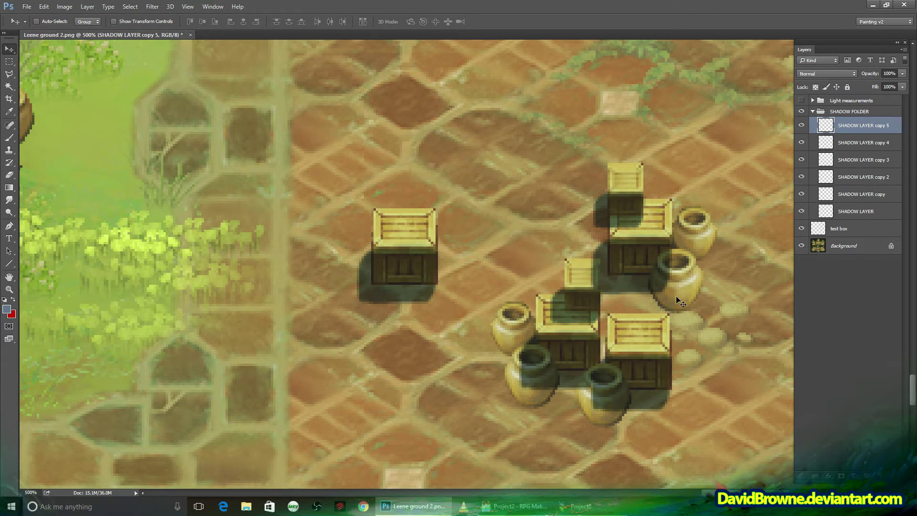
Step: Merge all crate shadow layers into one and erase the spill beside the upper small crate and over the jar rims at 100% opacity
{"action": "left_click", "coordinate": [868, 212], "text": "shift"}
{"action": "key", "text": "ctrl+e"}
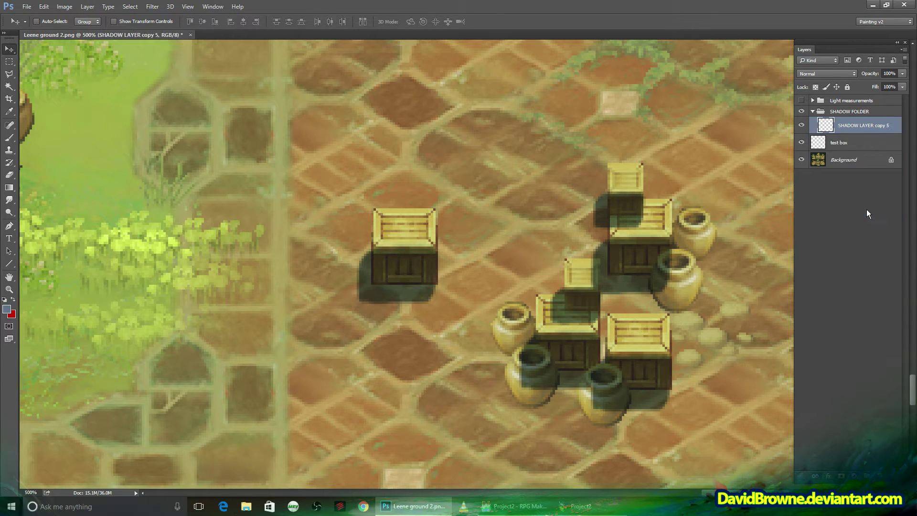
{"action": "key", "text": "e"}
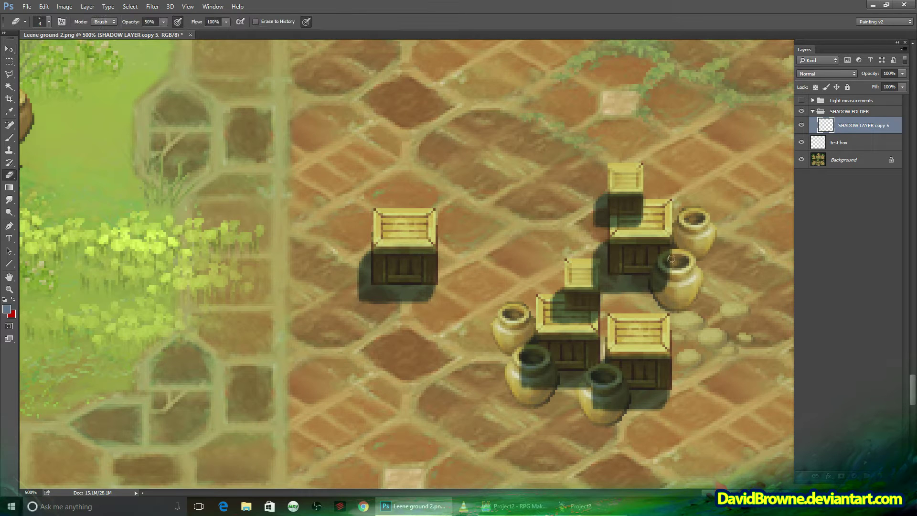
{"action": "key", "text": "0"}
{"action": "left_click_drag", "start_coordinate": [600, 187], "coordinate": [597, 225]}
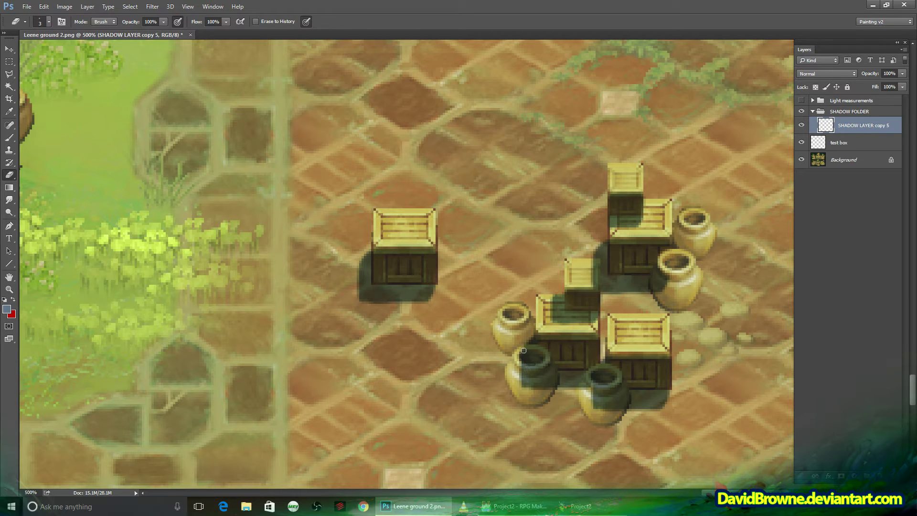
{"action": "mouse_move", "coordinate": [524, 347]}
{"action": "left_mouse_down"}
{"action": "mouse_move", "coordinate": [542, 348]}
{"action": "mouse_move", "coordinate": [545, 367]}
{"action": "mouse_move", "coordinate": [522, 365]}
{"action": "left_mouse_up"}
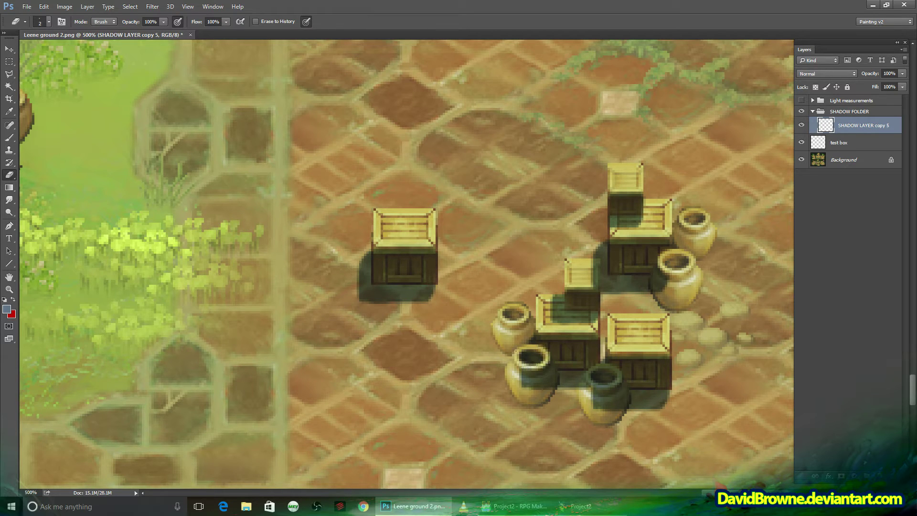
{"action": "mouse_move", "coordinate": [592, 370]}
{"action": "left_mouse_down"}
{"action": "mouse_move", "coordinate": [611, 366]}
{"action": "mouse_move", "coordinate": [617, 384]}
{"action": "mouse_move", "coordinate": [590, 382]}
{"action": "mouse_move", "coordinate": [600, 386]}
{"action": "mouse_move", "coordinate": [579, 402]}
{"action": "mouse_move", "coordinate": [596, 419]}
{"action": "mouse_move", "coordinate": [618, 412]}
{"action": "mouse_move", "coordinate": [600, 413]}
{"action": "left_mouse_up"}
Step: On a new layer in SHADOW FOLDER, brush shading over the body of the front jar
{"action": "key", "text": "ctrl+shift+alt+n"}
{"action": "key", "text": "b"}
{"action": "key", "text": "bracketright"}
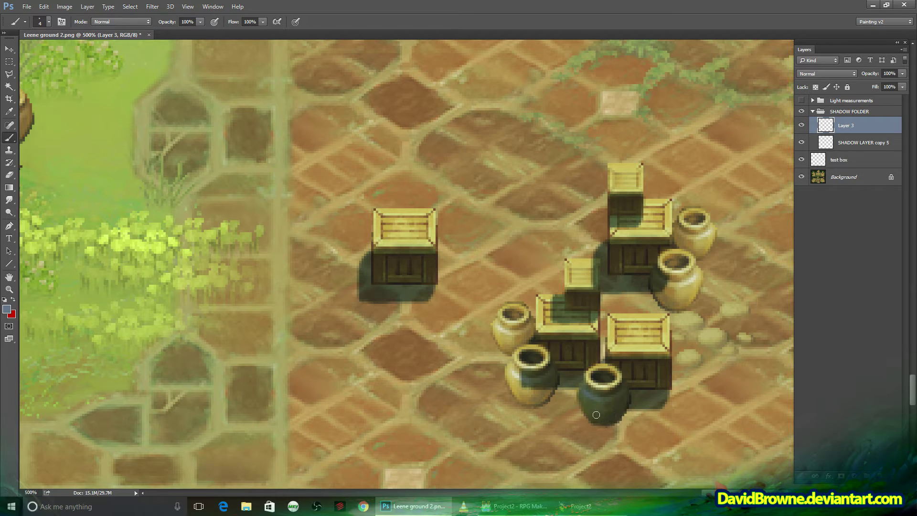
{"action": "key", "text": "e"}
{"action": "key", "text": "b"}
Step: Show the light angle guides and paint the front jar's rounded cast shadow on the pavement with a 3 px brush
{"action": "left_click", "coordinate": [801, 101]}
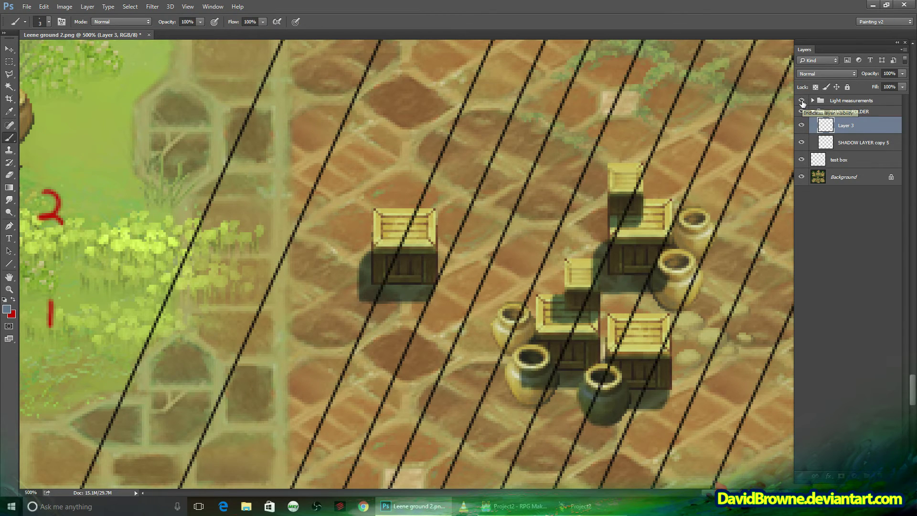
{"action": "key", "text": "bracketleft"}
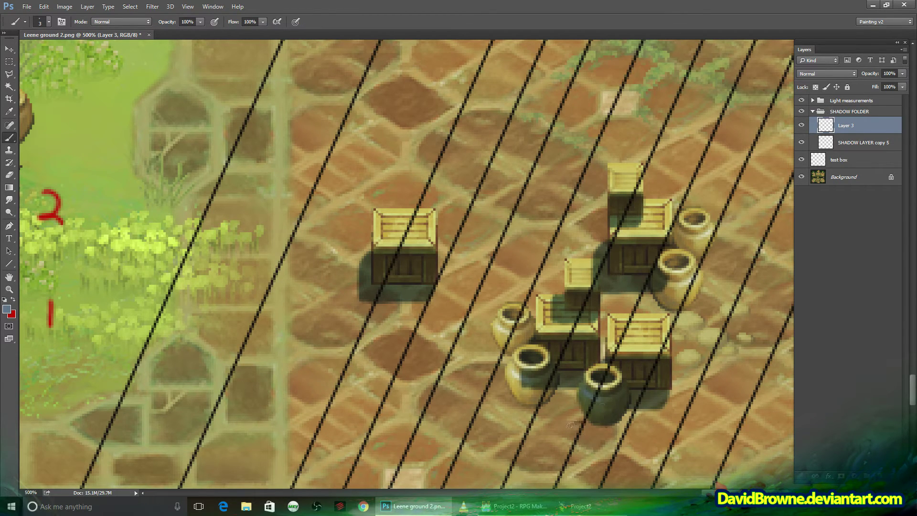
{"action": "mouse_move", "coordinate": [570, 425]}
{"action": "left_mouse_down"}
{"action": "mouse_move", "coordinate": [596, 428]}
{"action": "mouse_move", "coordinate": [576, 432]}
{"action": "left_mouse_up"}
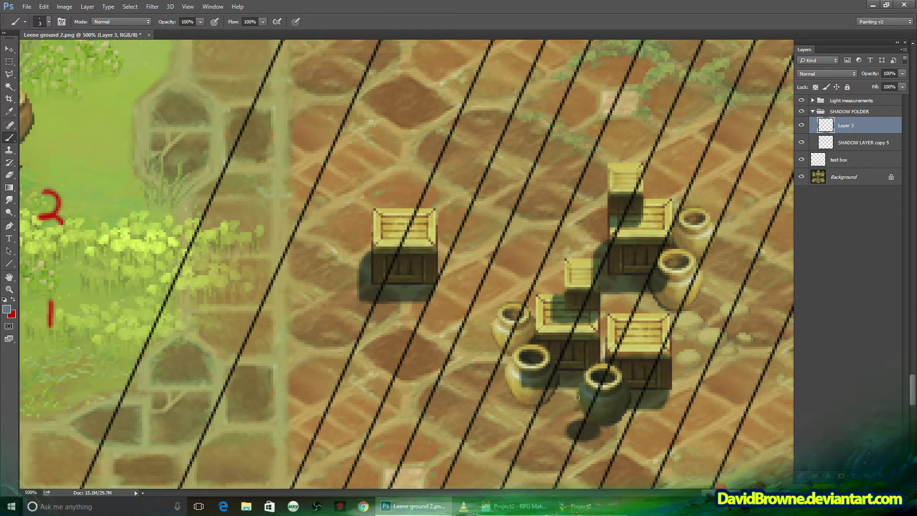
{"action": "mouse_move", "coordinate": [610, 424]}
{"action": "left_mouse_down"}
{"action": "mouse_move", "coordinate": [575, 418]}
{"action": "mouse_move", "coordinate": [591, 414]}
{"action": "left_mouse_up"}
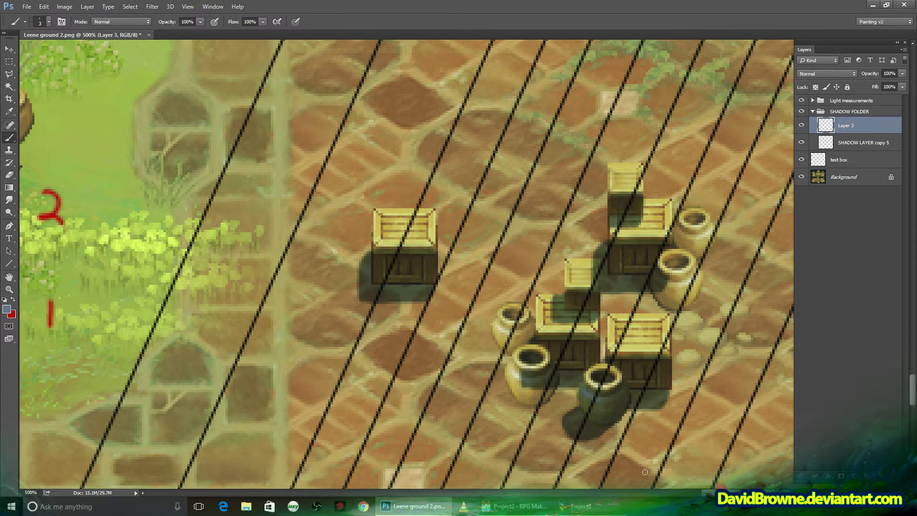
Step: Copy the front jar's shadow, erase the leftover crate shadow around it, and place it on the jar beside the upper crates
{"action": "key", "text": "ctrl+e"}
{"action": "key", "text": "ctrl+alt+z"}
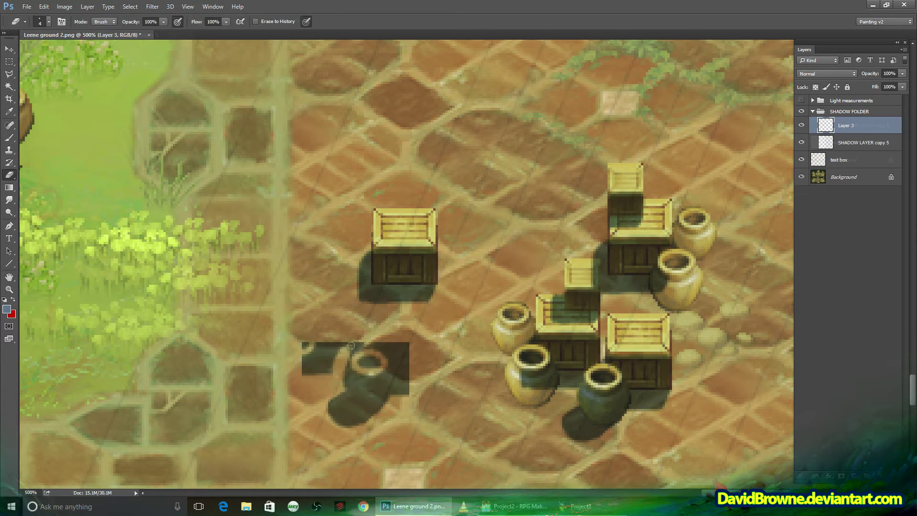
{"action": "key", "text": "ctrl+alt+z"}
{"action": "key", "text": "e"}
{"action": "mouse_move", "coordinate": [349, 334]}
{"action": "left_mouse_down"}
{"action": "mouse_move", "coordinate": [337, 356]}
{"action": "mouse_move", "coordinate": [306, 359]}
{"action": "left_mouse_up"}
{"action": "key", "text": "bracketright"}
{"action": "key", "text": "bracketright"}
{"action": "mouse_move", "coordinate": [379, 346]}
{"action": "left_mouse_down"}
{"action": "mouse_move", "coordinate": [399, 364]}
{"action": "mouse_move", "coordinate": [407, 390]}
{"action": "mouse_move", "coordinate": [506, 335]}
{"action": "mouse_move", "coordinate": [692, 287]}
{"action": "mouse_move", "coordinate": [683, 291]}
{"action": "left_mouse_up"}
{"action": "key", "text": "v"}
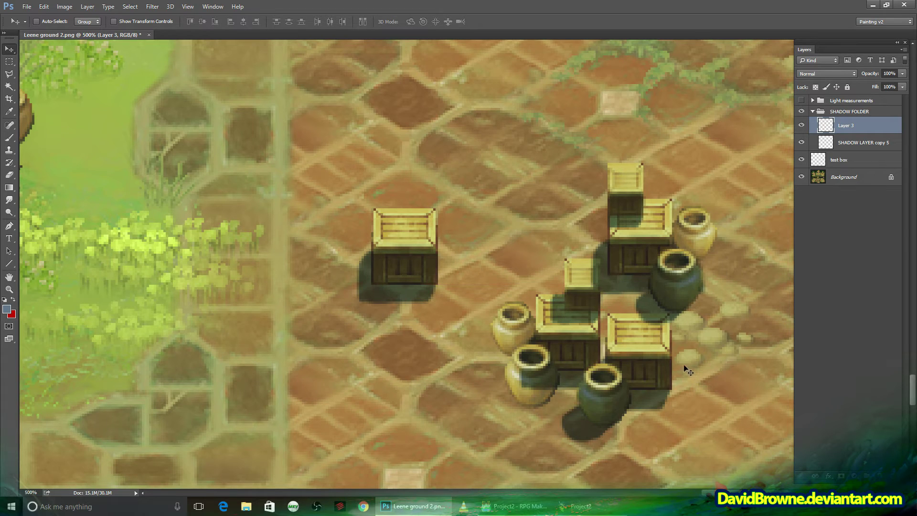
Step: Trim the copied jar shadow and soften the shading on its lit side with the Eraser at 40% opacity
{"action": "key", "text": "e"}
{"action": "key", "text": "bracketleft"}
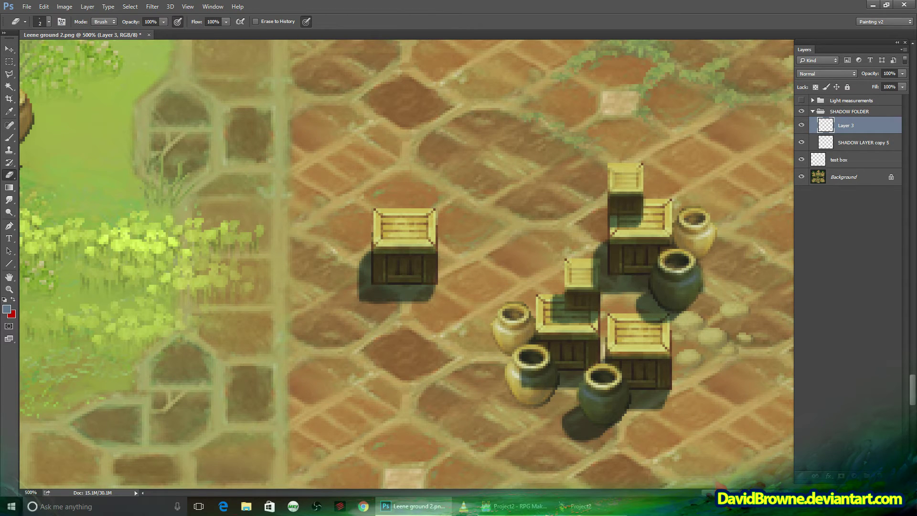
{"action": "key", "text": "bracketright"}
{"action": "key", "text": "bracketright"}
{"action": "key", "text": "bracketright"}
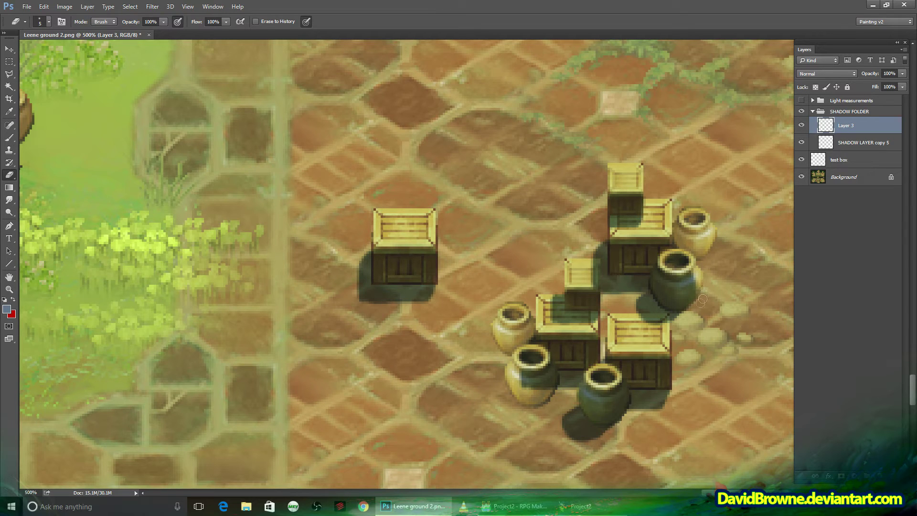
{"action": "key", "text": "b"}
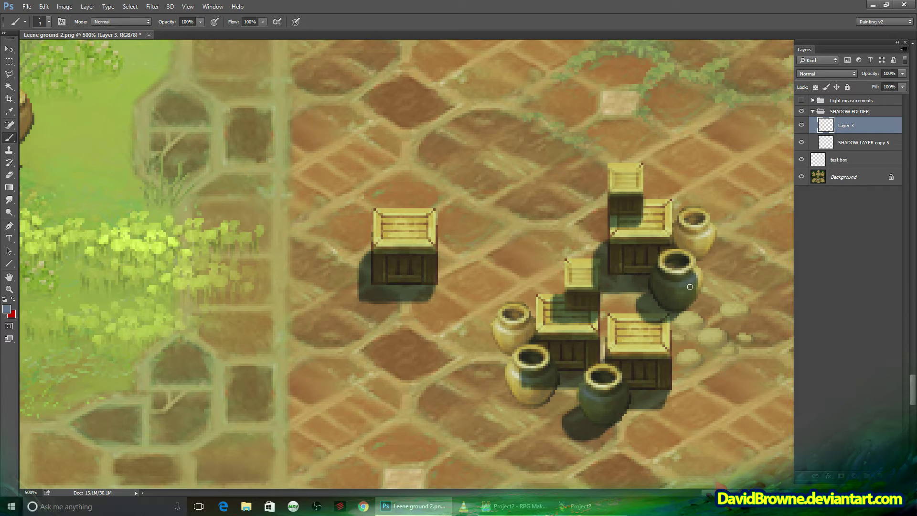
{"action": "key", "text": "e"}
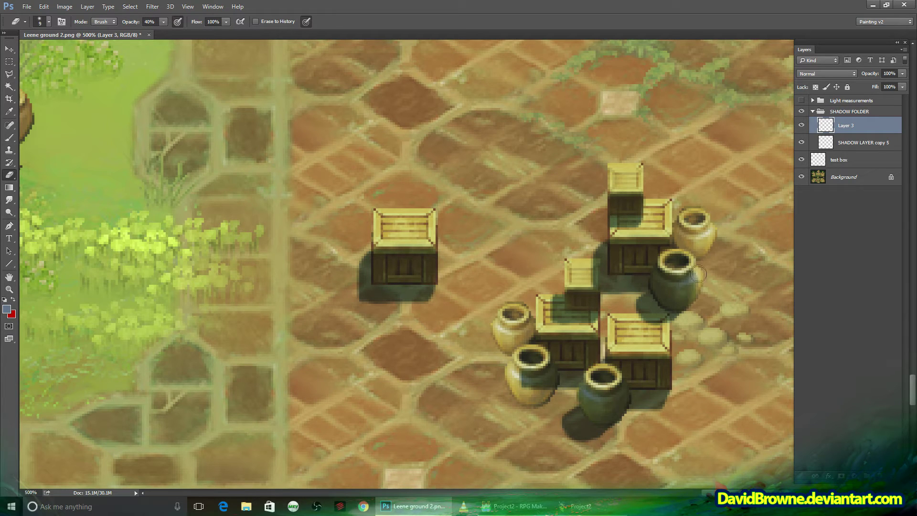
{"action": "key", "text": "bracketleft"}
{"action": "key", "text": "bracketleft"}
{"action": "key", "text": "bracketleft"}
Step: On the merged crate shadow layer, erase shading along the front jar's lit side at 50% opacity and clean up the left jar's shading
{"action": "key", "text": "alt+bracketleft"}
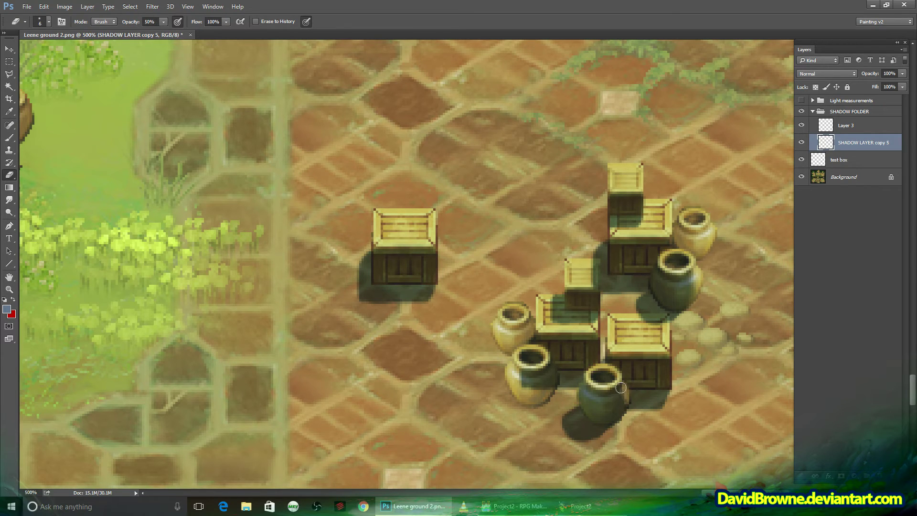
{"action": "left_click_drag", "start_coordinate": [621, 387], "coordinate": [623, 407]}
{"action": "key", "text": "bracketleft"}
{"action": "key", "text": "0"}
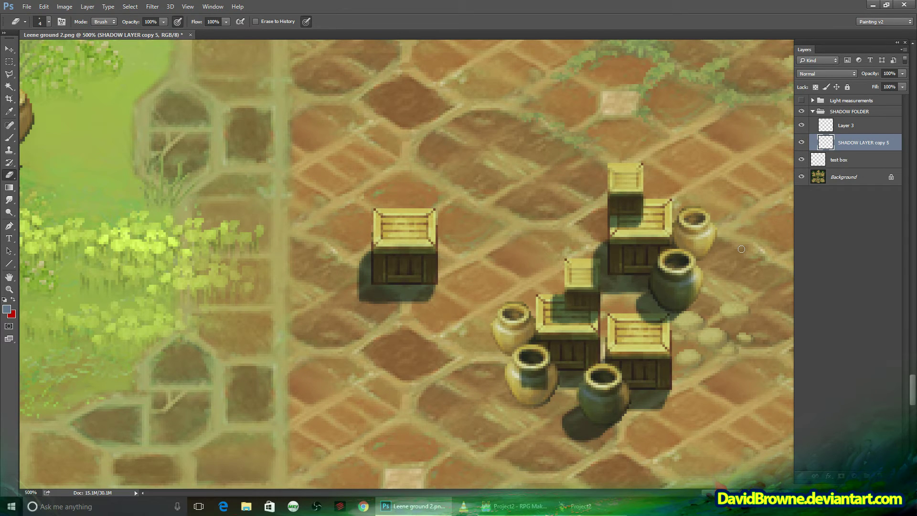
Step: Duplicate the Layer 3 jar shadow and move the copy onto the unshaded front jar beside the lower crates
{"action": "left_click", "coordinate": [845, 125]}
{"action": "left_click", "coordinate": [87, 6]}
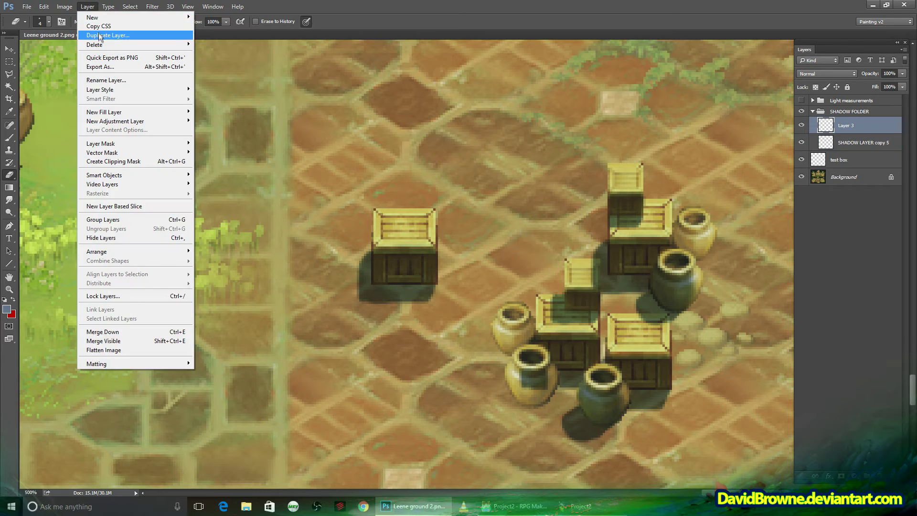
{"action": "left_click", "coordinate": [103, 33]}
{"action": "key", "text": "Return"}
{"action": "left_click", "coordinate": [9, 49]}
{"action": "left_click_drag", "start_coordinate": [614, 260], "coordinate": [531, 354]}
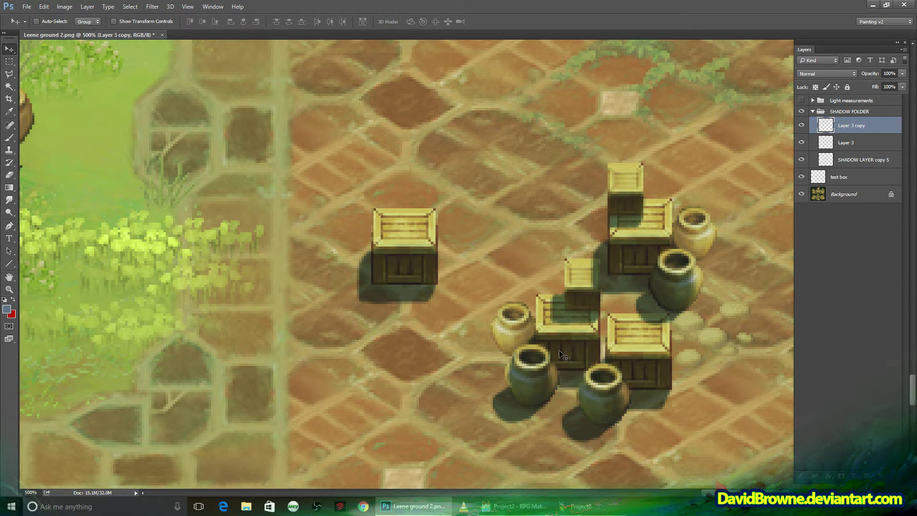
Step: Fill in the copied shadow along the jar's side with the Brush and merge the jar shadow layers into SHADOW LAYER copy 5
{"action": "key", "text": "b"}
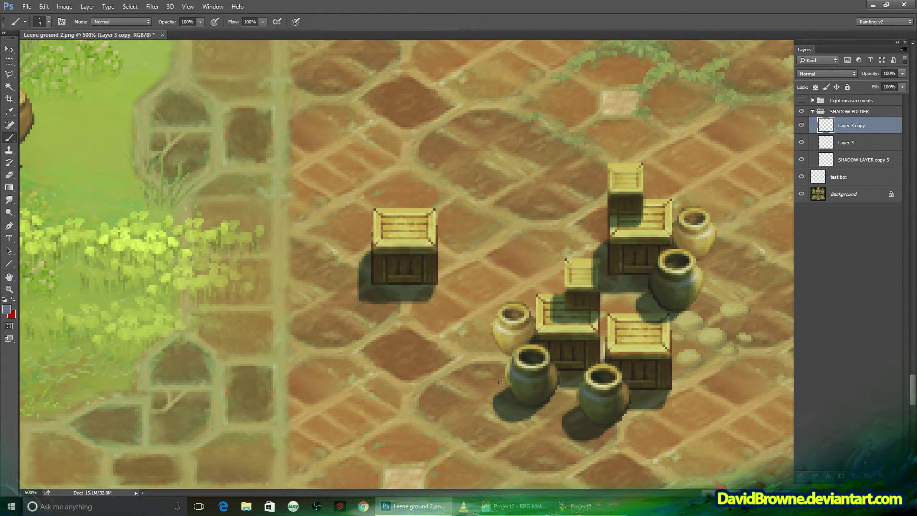
{"action": "left_click_drag", "start_coordinate": [509, 371], "coordinate": [511, 365]}
{"action": "key", "text": "ctrl+e"}
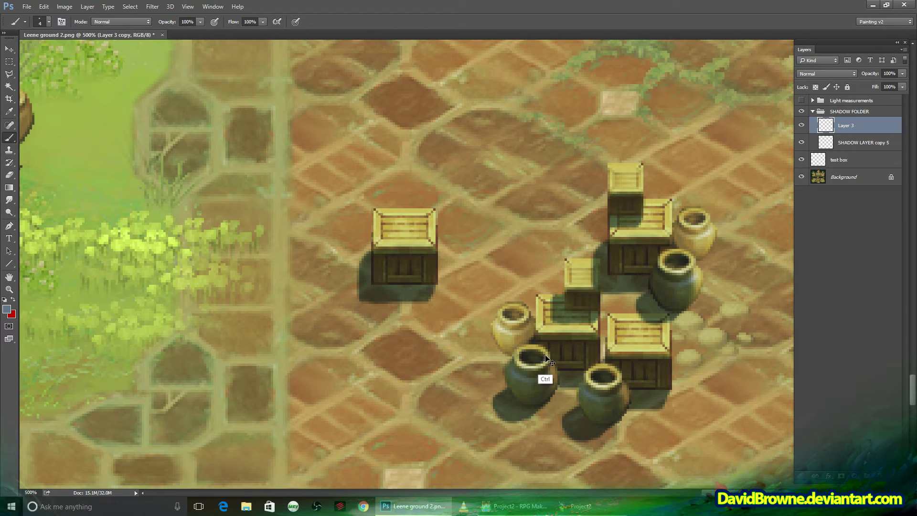
{"action": "key", "text": "ctrl+e"}
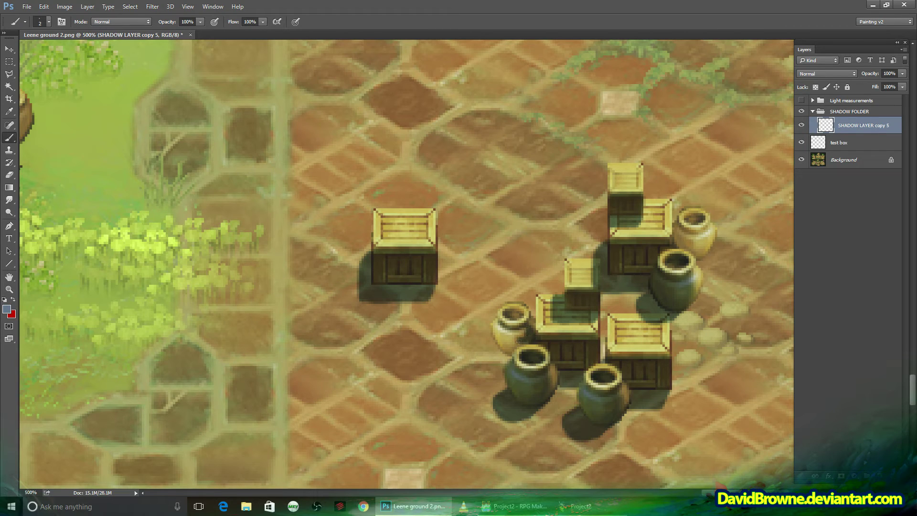
Step: Paint body shading and cast shadows for the remaining unshaded back jars, and erase stray shadow beside the small crate
{"action": "mouse_move", "coordinate": [495, 326]}
{"action": "left_mouse_down"}
{"action": "mouse_move", "coordinate": [503, 351]}
{"action": "mouse_move", "coordinate": [503, 329]}
{"action": "mouse_move", "coordinate": [512, 338]}
{"action": "mouse_move", "coordinate": [520, 316]}
{"action": "left_mouse_up"}
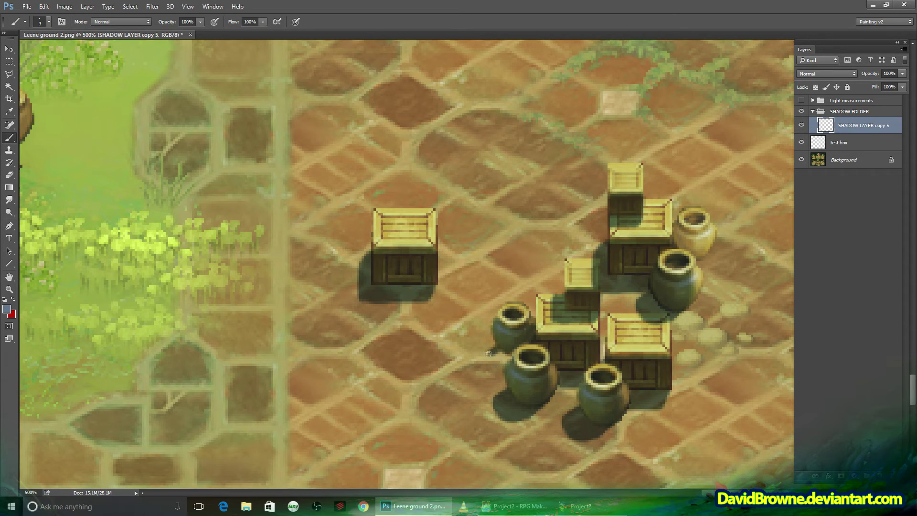
{"action": "mouse_move", "coordinate": [488, 354]}
{"action": "left_mouse_down"}
{"action": "mouse_move", "coordinate": [495, 372]}
{"action": "mouse_move", "coordinate": [487, 363]}
{"action": "mouse_move", "coordinate": [506, 366]}
{"action": "left_mouse_up"}
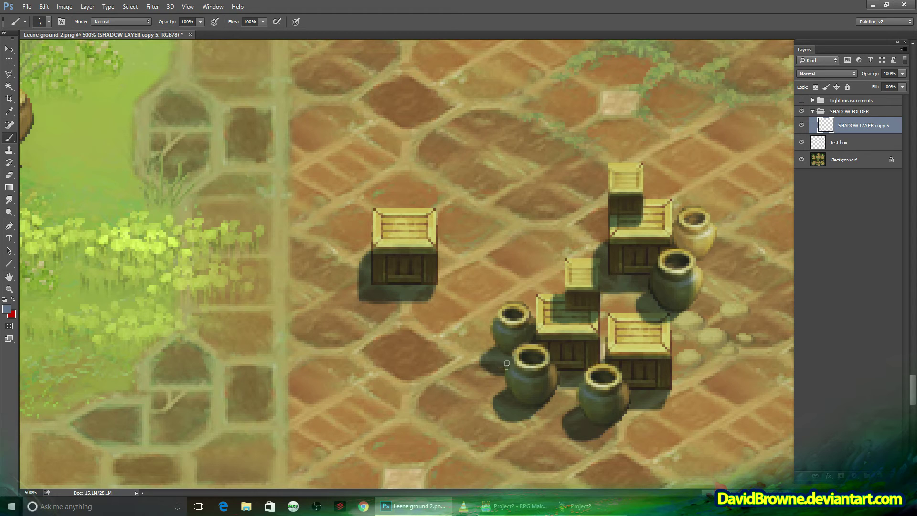
{"action": "key", "text": "e"}
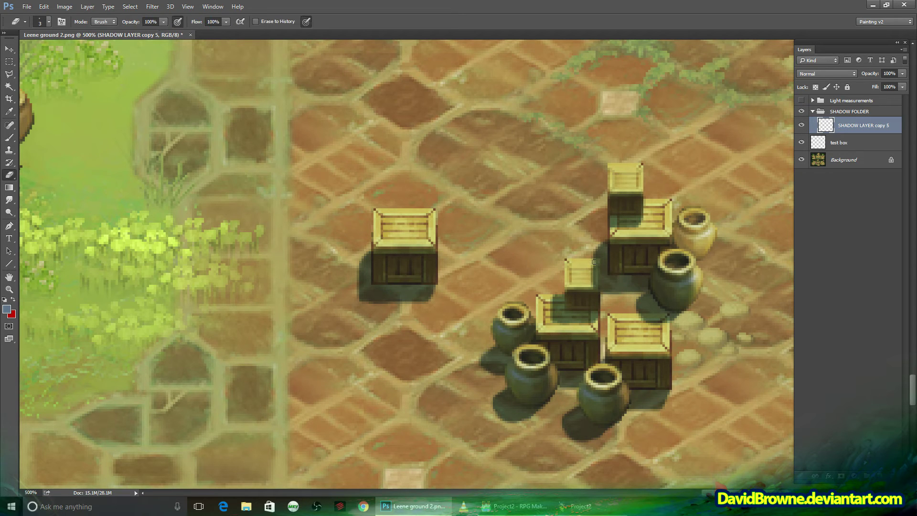
{"action": "left_click_drag", "start_coordinate": [594, 262], "coordinate": [594, 273]}
{"action": "key", "text": "b"}
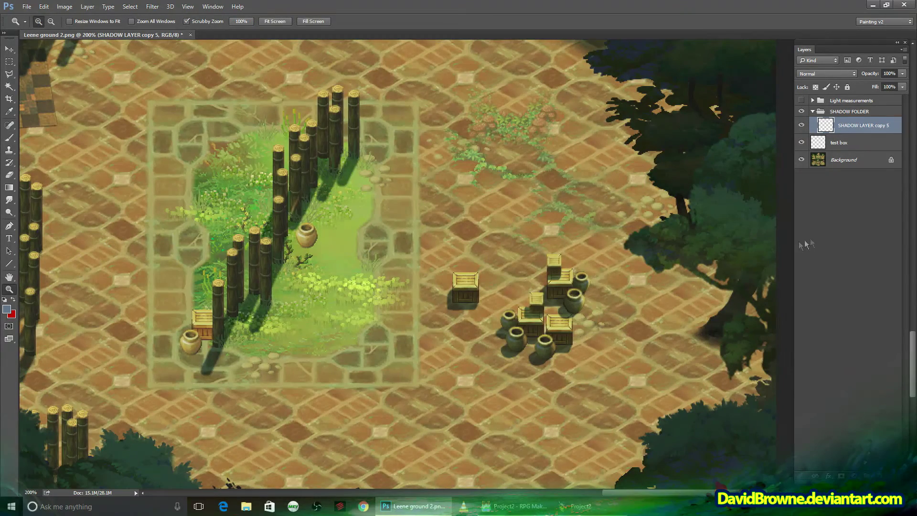
Step: Review the shadows against the wider map, switch to the Project2 game and walk the character to the crates and jars
{"action": "left_click", "coordinate": [581, 296], "text": "alt"}
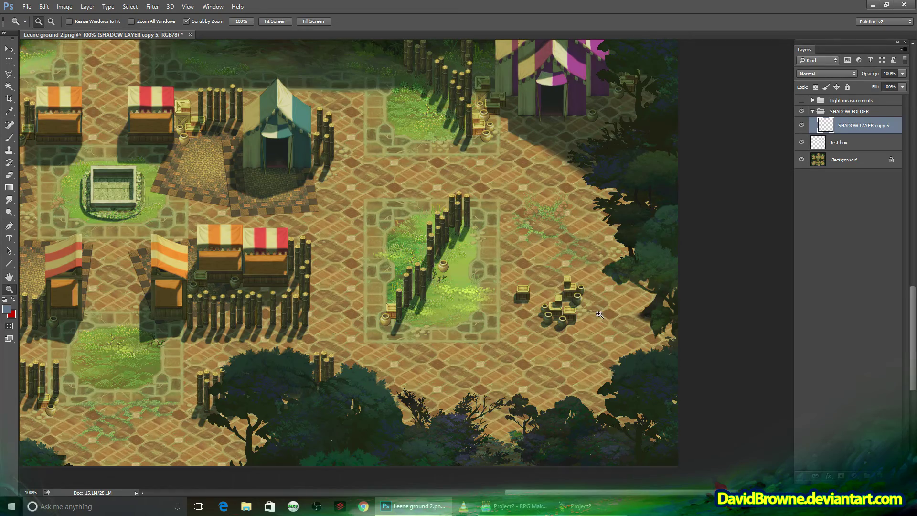
{"action": "key", "text": "h"}
{"action": "left_click_drag", "start_coordinate": [425, 306], "coordinate": [533, 278]}
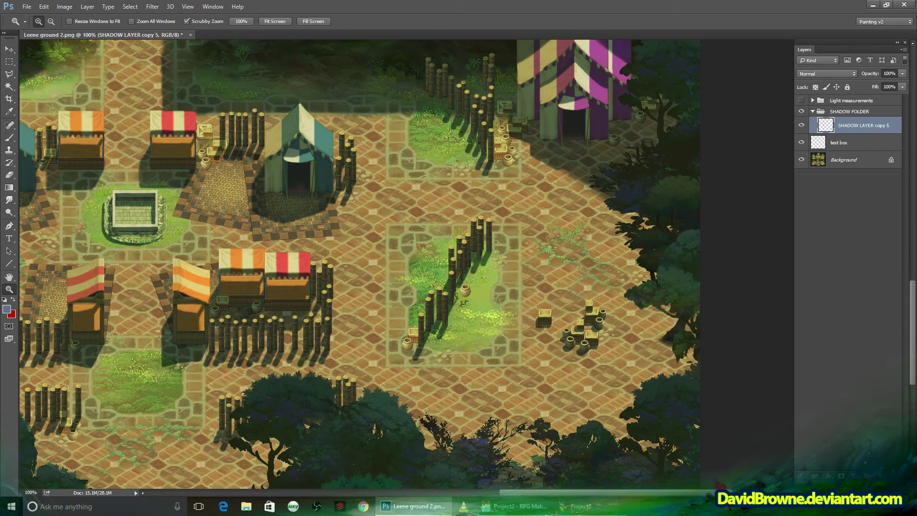
{"action": "key", "text": "alt+Tab"}
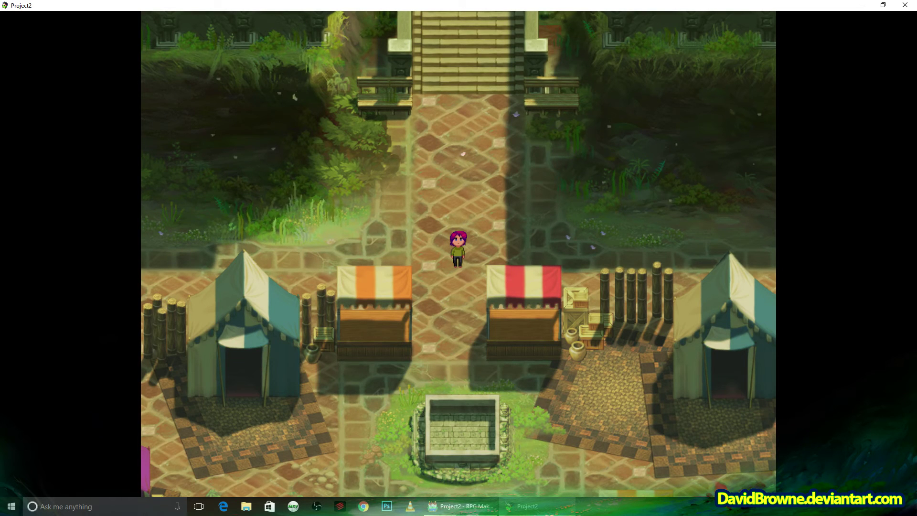
{"action": "key", "text": "Up"}
{"action": "key", "text": "Right"}
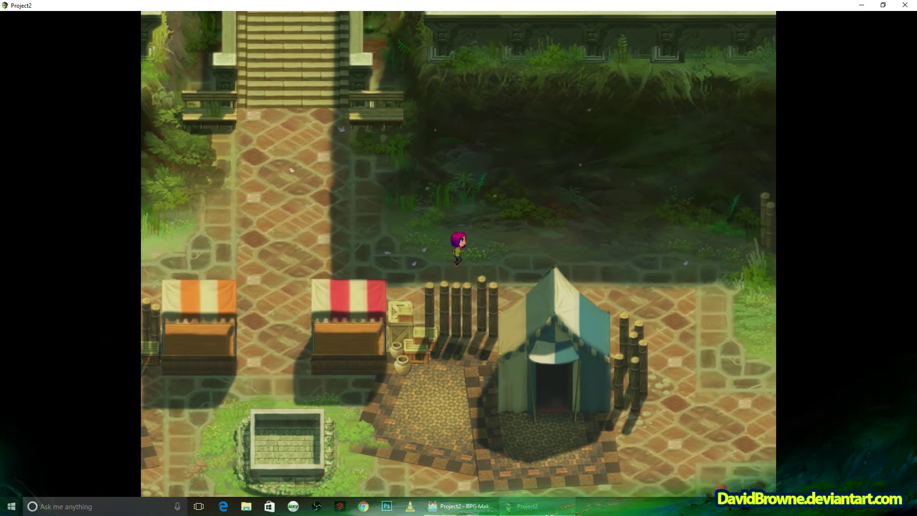
{"action": "key", "text": "Down"}
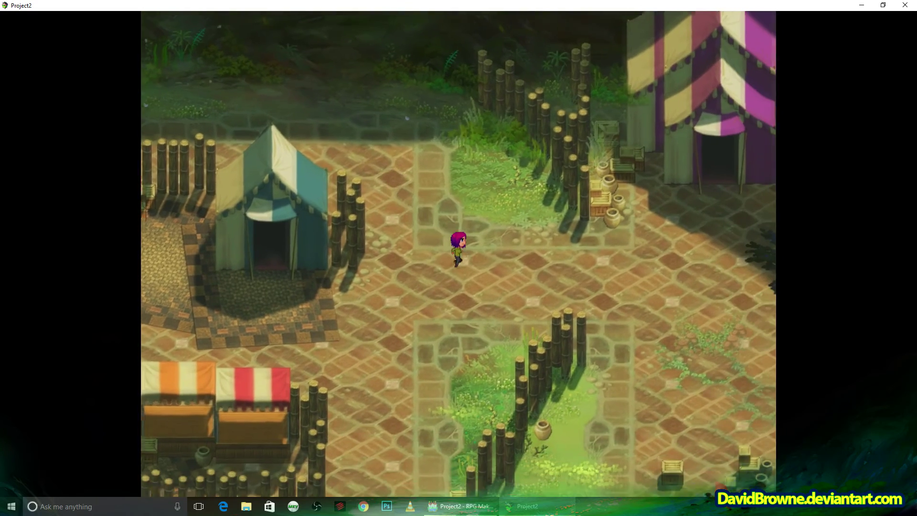
{"action": "key", "text": "Right"}
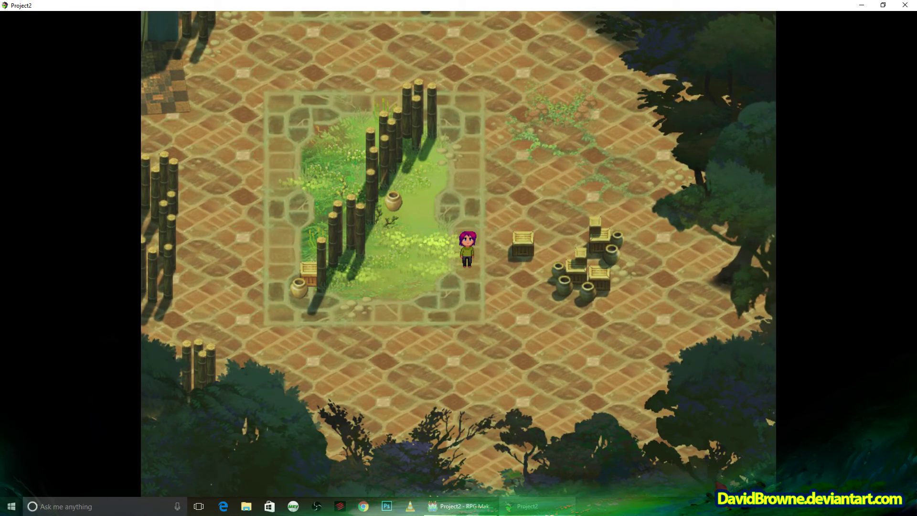
{"action": "key", "text": "Down"}
Step: Open the in-game doodad editor and choose the Bush Lumin0 doodad for placement
{"action": "key", "text": "F10"}
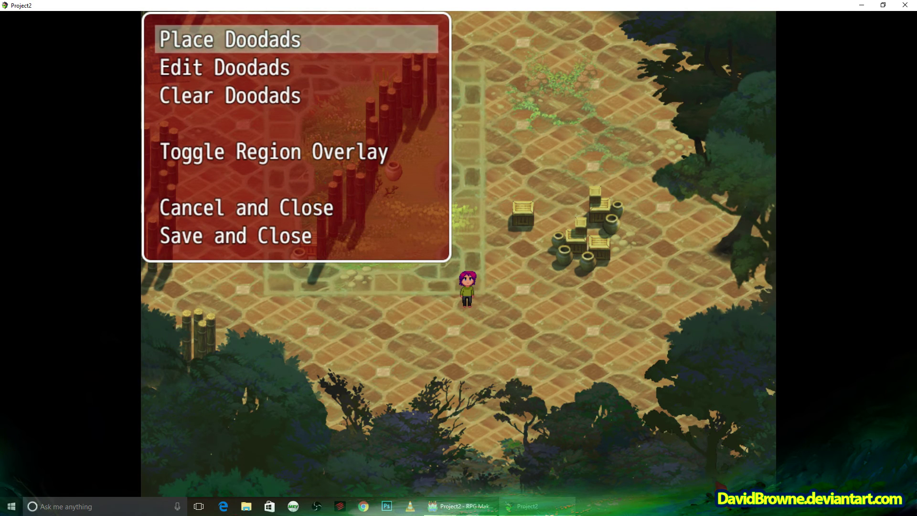
{"action": "key", "text": "Return"}
{"action": "key", "text": "Return"}
{"action": "key", "text": "Down"}
{"action": "key", "text": "Down"}
{"action": "key", "text": "Down"}
{"action": "key", "text": "Down"}
{"action": "key", "text": "Down"}
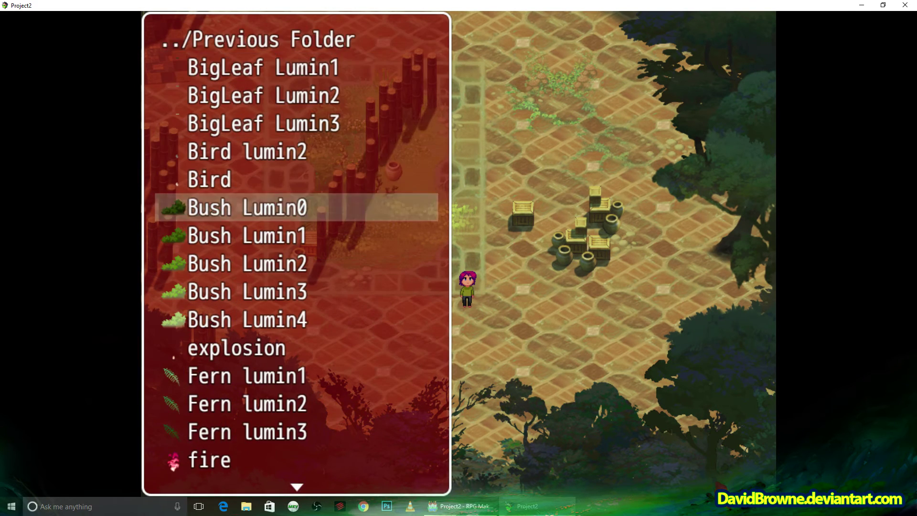
{"action": "key", "text": "Return"}
Step: Tweak the bush doodad's settings by setting its frame speed to 7
{"action": "key", "text": "t"}
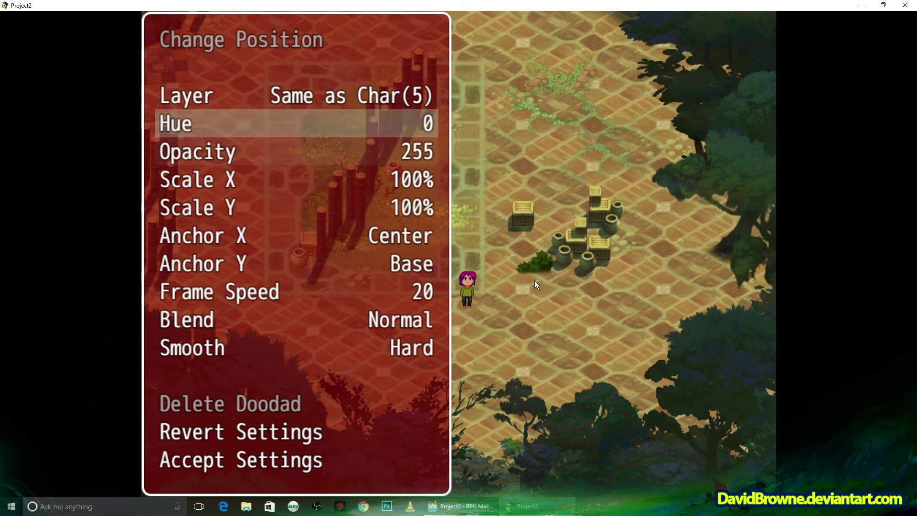
{"action": "key", "text": "Down"}
{"action": "key", "text": "Down"}
{"action": "key", "text": "Down"}
{"action": "key", "text": "Down"}
{"action": "key", "text": "Down"}
{"action": "key", "text": "Down"}
{"action": "key", "text": "Up"}
{"action": "key", "text": "Up"}
{"action": "key", "text": "Up"}
{"action": "key", "text": "Up"}
{"action": "key", "text": "Return"}
{"action": "key", "text": "Down"}
{"action": "key", "text": "Down"}
{"action": "key", "text": "Down"}
{"action": "key", "text": "Down"}
{"action": "key", "text": "Down"}
{"action": "key", "text": "Down"}
{"action": "key", "text": "Down"}
{"action": "key", "text": "Down"}
{"action": "key", "text": "Return"}
Step: Set the bush's Scale X to -70%, Scale Y to 85% and opacity to 204
{"action": "key", "text": "Left"}
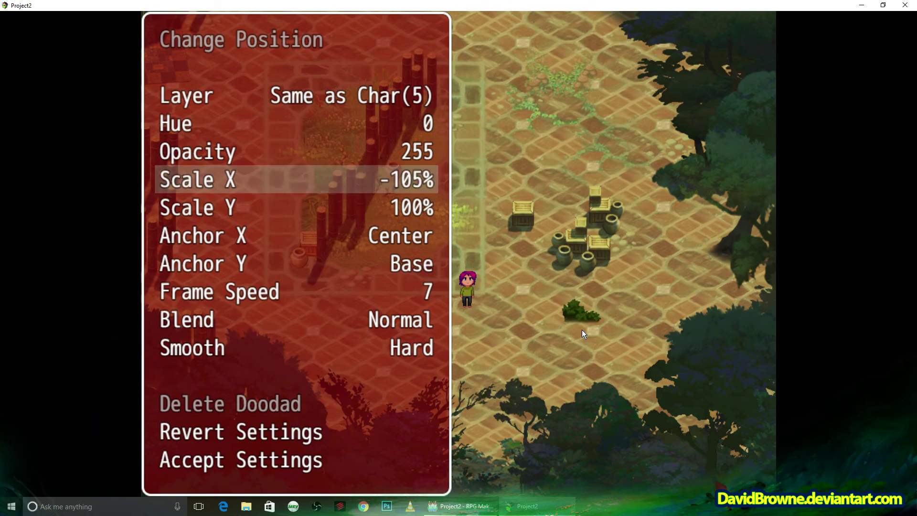
{"action": "key", "text": "Right"}
{"action": "key", "text": "Right"}
{"action": "key", "text": "Right"}
{"action": "key", "text": "Right"}
{"action": "key", "text": "Right"}
{"action": "key", "text": "Right"}
{"action": "key", "text": "Right"}
{"action": "key", "text": "Down"}
{"action": "key", "text": "Down"}
{"action": "key", "text": "Down"}
{"action": "key", "text": "Up"}
{"action": "key", "text": "Up"}
{"action": "key", "text": "Left"}
{"action": "key", "text": "Left"}
{"action": "key", "text": "Left"}
{"action": "key", "text": "Up"}
{"action": "key", "text": "Up"}
{"action": "key", "text": "Left"}
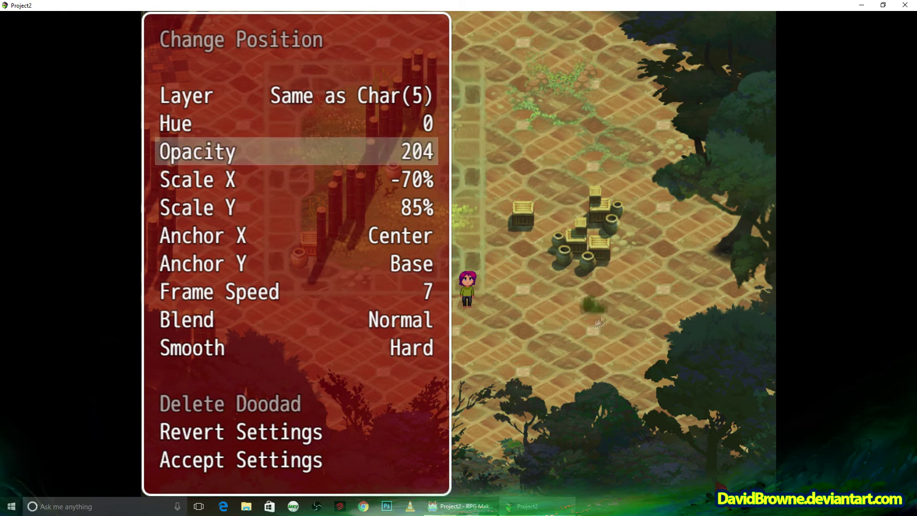
Step: Set the bush's hue to 20, accept the settings and place bushes beside the front jar and the single crate
{"action": "key", "text": "Up"}
{"action": "key", "text": "Return"}
{"action": "key", "text": "Right"}
{"action": "key", "text": "Return"}
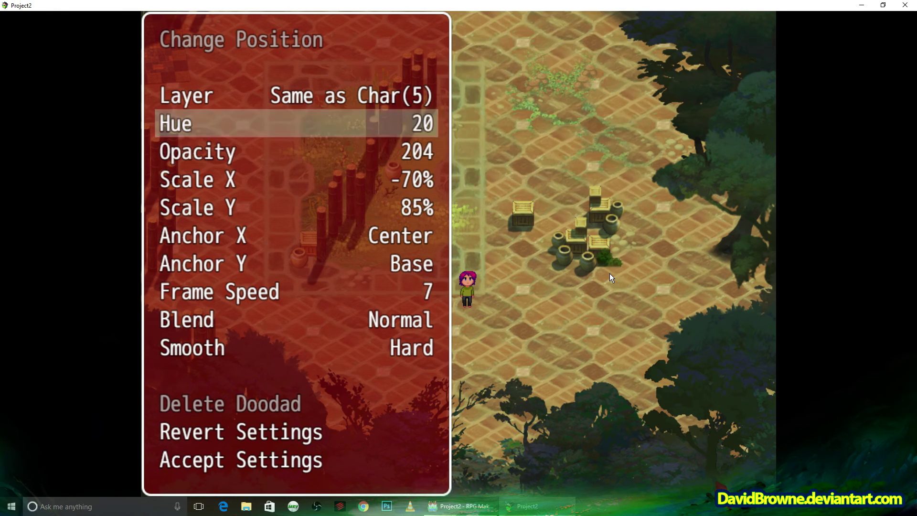
{"action": "key", "text": "Up"}
{"action": "key", "text": "Up"}
{"action": "key", "text": "Return"}
Step: Set the next bush's frame speed to 8 and flip it horizontally with a positive Scale X
{"action": "key", "text": "t"}
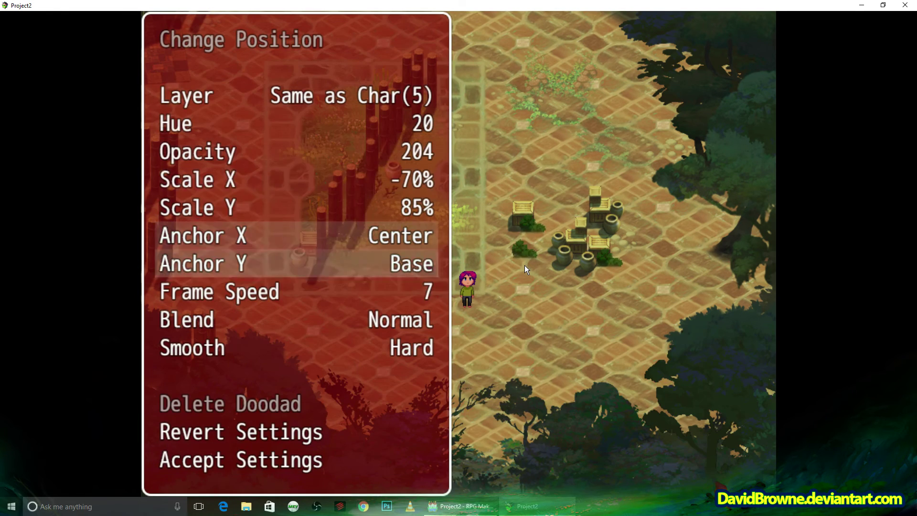
{"action": "key", "text": "Down"}
{"action": "key", "text": "Right"}
{"action": "key", "text": "Up"}
{"action": "key", "text": "Up"}
{"action": "key", "text": "Up"}
{"action": "key", "text": "Up"}
{"action": "key", "text": "Up"}
{"action": "key", "text": "Down"}
{"action": "key", "text": "Return"}
{"action": "key", "text": "Up"}
{"action": "key", "text": "Up"}
{"action": "key", "text": "Up"}
{"action": "key", "text": "Up"}
{"action": "key", "text": "Return"}
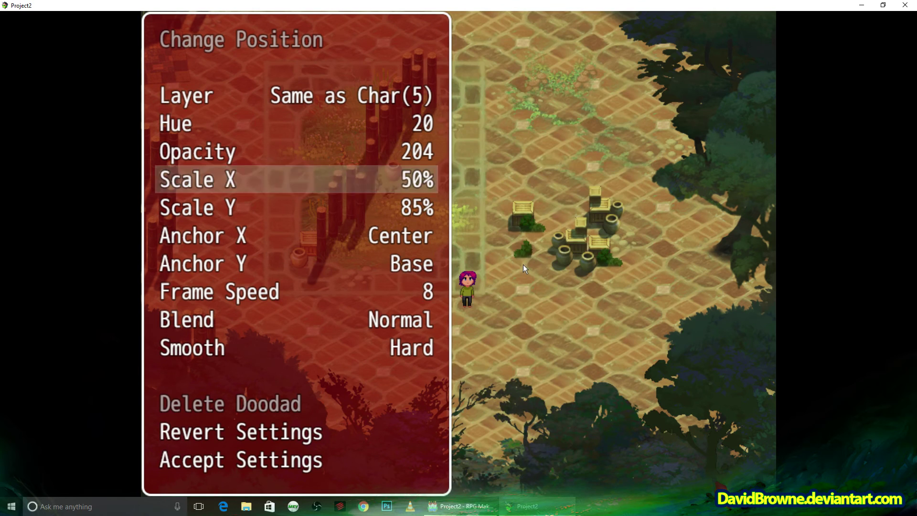
Step: Set the bush's Scale X to 75% and opacity to 178, and place more bushes by the single crate and front jars
{"action": "key", "text": "Right"}
{"action": "key", "text": "Up"}
{"action": "key", "text": "Return"}
{"action": "key", "text": "Down"}
{"action": "key", "text": "Return"}
{"action": "key", "text": "Up"}
{"action": "key", "text": "Up"}
{"action": "key", "text": "Up"}
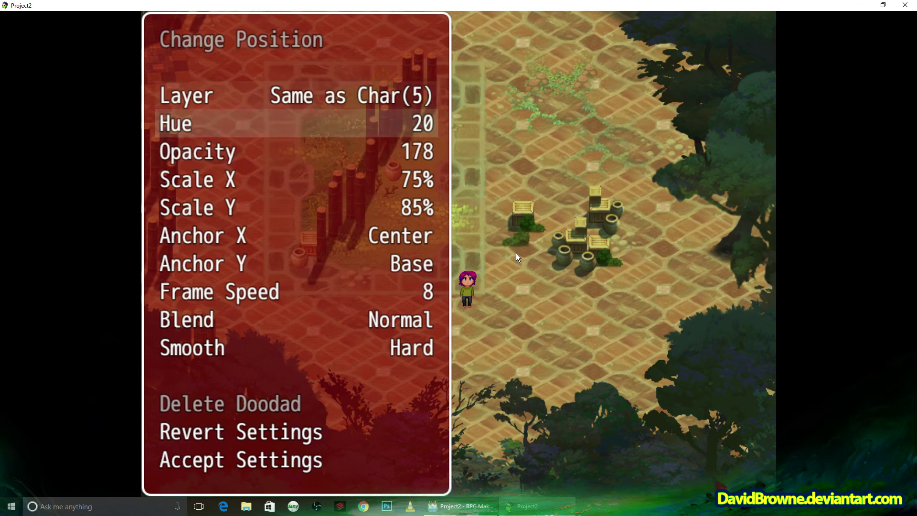
{"action": "key", "text": "Return"}
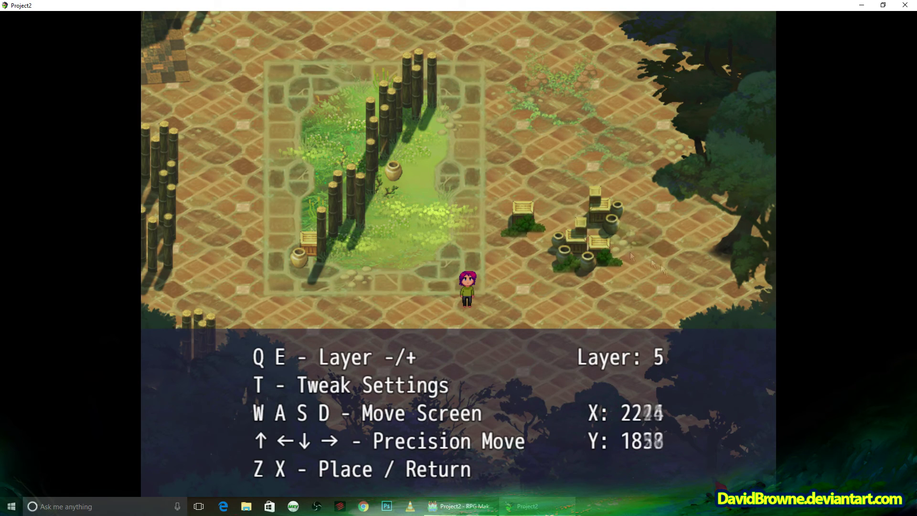
Step: Choose a lighter bush doodad and open its tweak settings near the front jars
{"action": "key", "text": "t"}
{"action": "key", "text": "Up"}
{"action": "key", "text": "Up"}
{"action": "key", "text": "Up"}
{"action": "key", "text": "Up"}
{"action": "key", "text": "Up"}
{"action": "key", "text": "Up"}
{"action": "key", "text": "Up"}
{"action": "key", "text": "Up"}
{"action": "key", "text": "Up"}
{"action": "key", "text": "Up"}
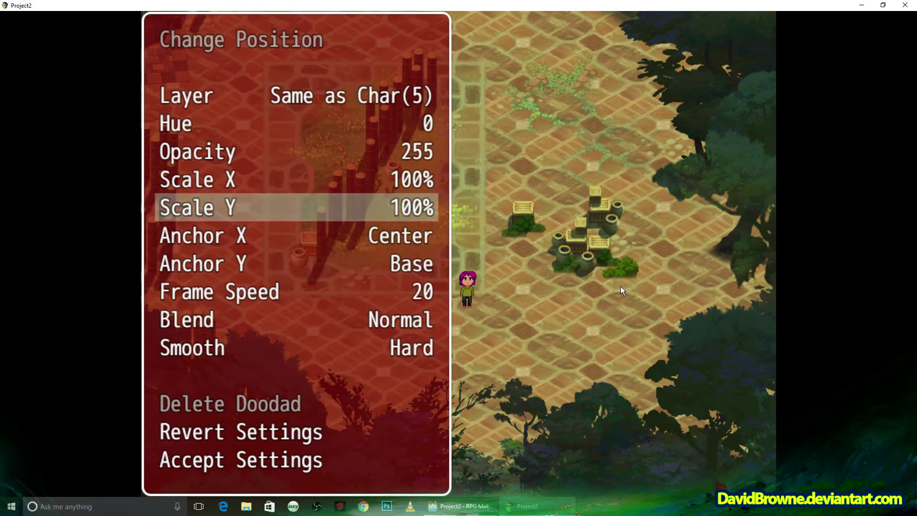
Step: Add foliage around the crates and jars, then apply hue 270, opacity 229, scale 65% by 125%, frame speed 6 and Smooth to the current doodad
{"action": "key", "text": "Down"}
{"action": "key", "text": "Down"}
{"action": "key", "text": "Down"}
{"action": "key", "text": "Down"}
{"action": "key", "text": "Down"}
{"action": "key", "text": "Right"}
{"action": "key", "text": "Up"}
{"action": "key", "text": "Up"}
{"action": "key", "text": "Up"}
{"action": "key", "text": "Up"}
{"action": "key", "text": "Up"}
{"action": "key", "text": "Left"}
{"action": "key", "text": "Left"}
{"action": "key", "text": "Left"}
{"action": "key", "text": "Up"}
{"action": "key", "text": "Left"}
{"action": "key", "text": "Left"}
{"action": "key", "text": "Down"}
{"action": "key", "text": "Down"}
{"action": "key", "text": "Down"}
{"action": "key", "text": "Down"}
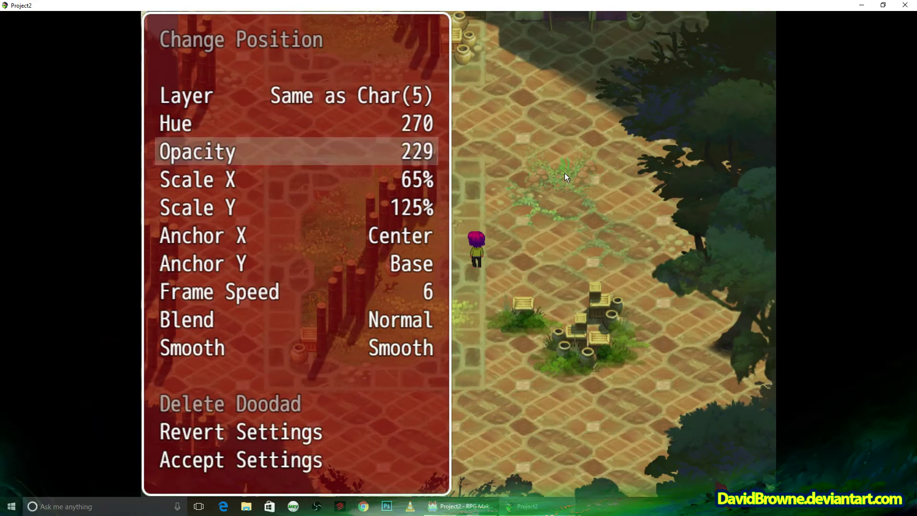
{"action": "key", "text": "Up"}
{"action": "key", "text": "Up"}
{"action": "key", "text": "Up"}
{"action": "key", "text": "Return"}
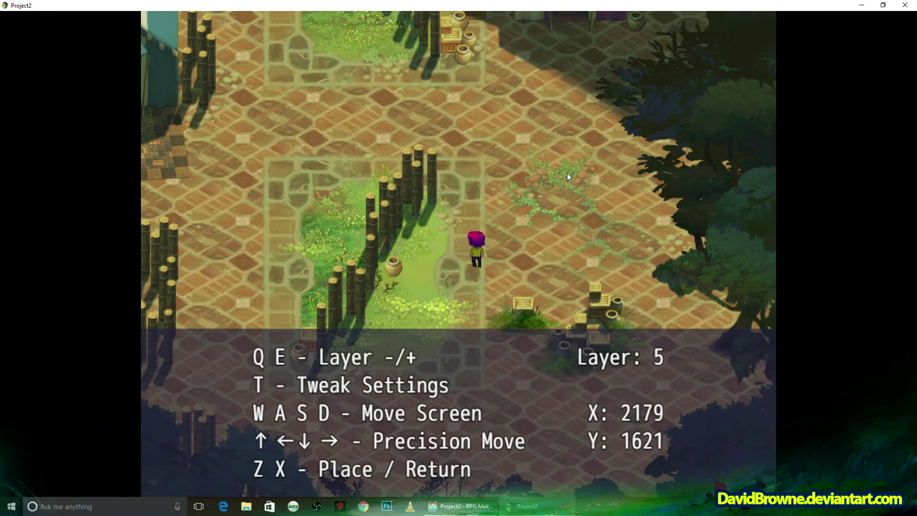
Step: Set the current foliage doodad's frame speed to 5 and its hue to 240
{"action": "key", "text": "t"}
{"action": "key", "text": "Up"}
{"action": "key", "text": "Up"}
{"action": "key", "text": "Up"}
{"action": "key", "text": "Up"}
{"action": "key", "text": "Up"}
{"action": "key", "text": "Left"}
{"action": "key", "text": "Up"}
{"action": "key", "text": "Up"}
{"action": "key", "text": "Up"}
{"action": "key", "text": "Up"}
{"action": "key", "text": "Up"}
{"action": "key", "text": "Up"}
{"action": "key", "text": "Return"}
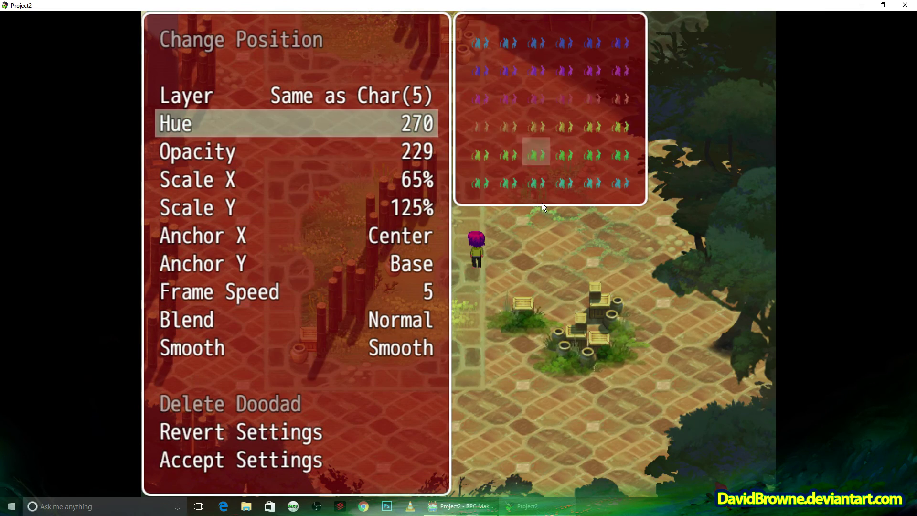
{"action": "key", "text": "Left"}
{"action": "key", "text": "Return"}
Step: Apply the foliage doodad's tweaked settings and place it on the weedy paving above the single crate
{"action": "key", "text": "Down"}
{"action": "key", "text": "Down"}
{"action": "key", "text": "Return"}
{"action": "key", "text": "Down"}
{"action": "key", "text": "Down"}
{"action": "key", "text": "Down"}
{"action": "key", "text": "Down"}
{"action": "key", "text": "Down"}
{"action": "key", "text": "Return"}
{"action": "key", "text": "Up"}
{"action": "key", "text": "Up"}
{"action": "key", "text": "Up"}
{"action": "key", "text": "Up"}
{"action": "key", "text": "Up"}
{"action": "key", "text": "Return"}
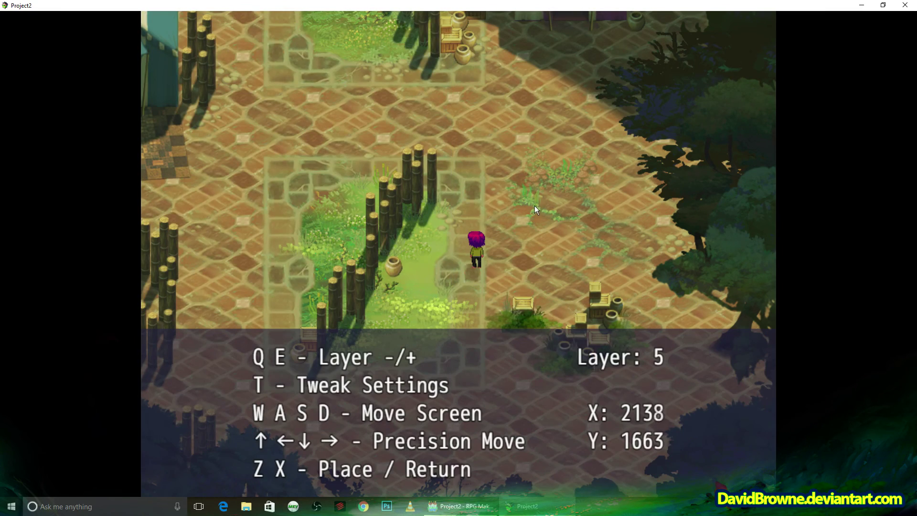
Step: Scale the next foliage doodad to -75% in X and 75% in Y
{"action": "key", "text": "t"}
{"action": "key", "text": "Up"}
{"action": "key", "text": "Up"}
{"action": "key", "text": "Up"}
{"action": "key", "text": "Up"}
{"action": "key", "text": "Up"}
{"action": "key", "text": "Up"}
{"action": "key", "text": "Up"}
{"action": "key", "text": "Up"}
{"action": "key", "text": "Up"}
{"action": "key", "text": "Left"}
{"action": "key", "text": "Left"}
{"action": "key", "text": "Left"}
{"action": "key", "text": "Left"}
{"action": "key", "text": "Left"}
{"action": "key", "text": "Left"}
{"action": "key", "text": "Left"}
{"action": "key", "text": "Left"}
{"action": "key", "text": "Left"}
{"action": "key", "text": "Left"}
{"action": "key", "text": "Up"}
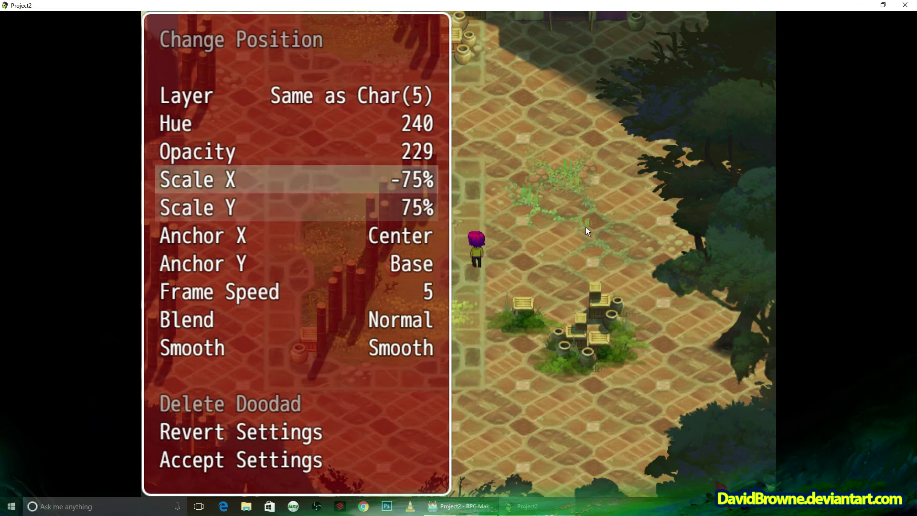
Step: Set the foliage doodad's opacity to 178 and frame speed to 7, and accept the settings for the weedy paving
{"action": "key", "text": "Up"}
{"action": "key", "text": "Return"}
{"action": "key", "text": "Left"}
{"action": "key", "text": "Return"}
{"action": "key", "text": "Down"}
{"action": "key", "text": "Down"}
{"action": "key", "text": "Down"}
{"action": "key", "text": "Down"}
{"action": "key", "text": "Down"}
{"action": "key", "text": "Right"}
{"action": "key", "text": "Right"}
{"action": "key", "text": "Down"}
{"action": "key", "text": "Down"}
{"action": "key", "text": "Down"}
{"action": "key", "text": "Down"}
{"action": "key", "text": "Return"}
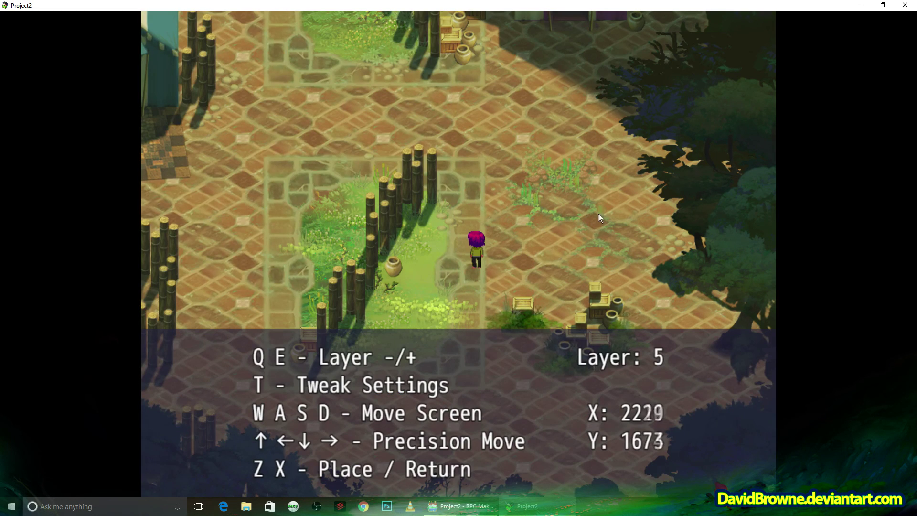
Step: Readjust the foliage doodad's tweak settings, apply them and leave doodad placement to return to the map
{"action": "key", "text": "t"}
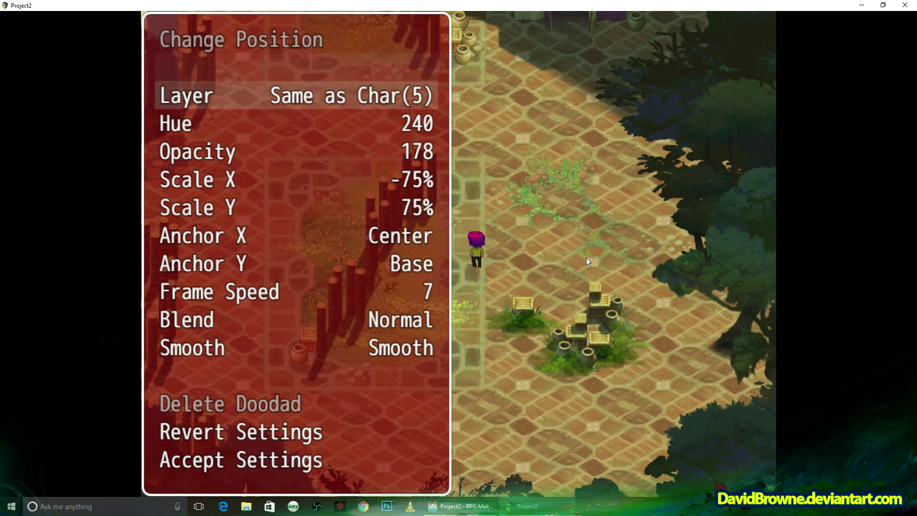
{"action": "key", "text": "Down"}
{"action": "key", "text": "Down"}
{"action": "key", "text": "Down"}
{"action": "key", "text": "Down"}
{"action": "key", "text": "Return"}
{"action": "key", "text": "Up"}
{"action": "key", "text": "Up"}
{"action": "key", "text": "Up"}
{"action": "key", "text": "Up"}
{"action": "key", "text": "Up"}
{"action": "key", "text": "Up"}
{"action": "key", "text": "Return"}
{"action": "key", "text": "Up"}
{"action": "key", "text": "Up"}
{"action": "key", "text": "Up"}
{"action": "key", "text": "Up"}
{"action": "key", "text": "Return"}
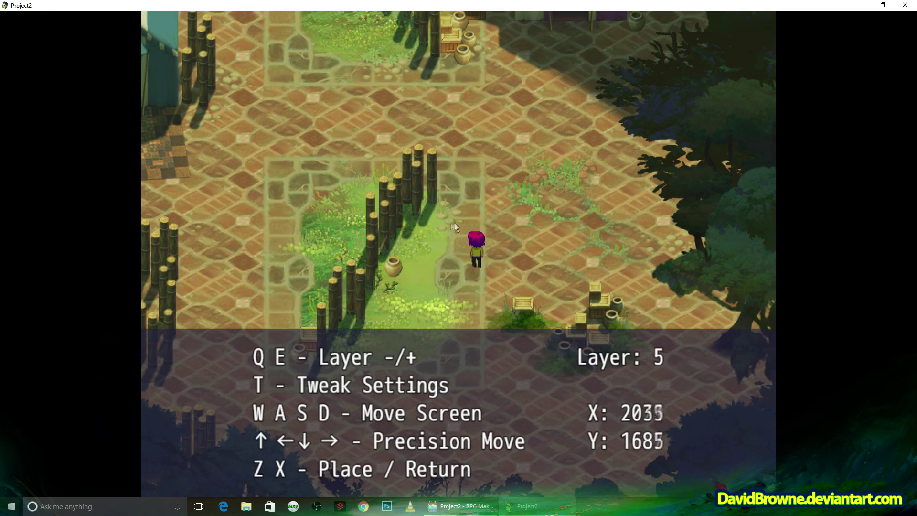
{"action": "key", "text": "x"}
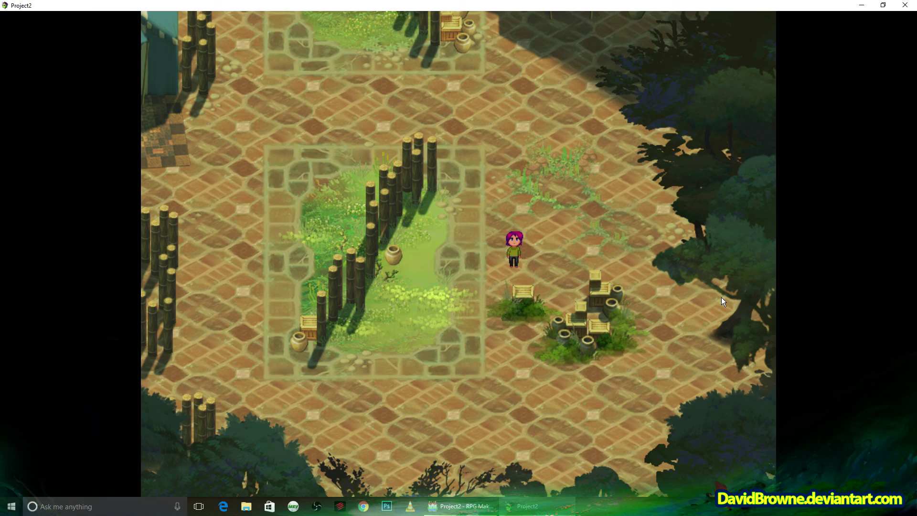